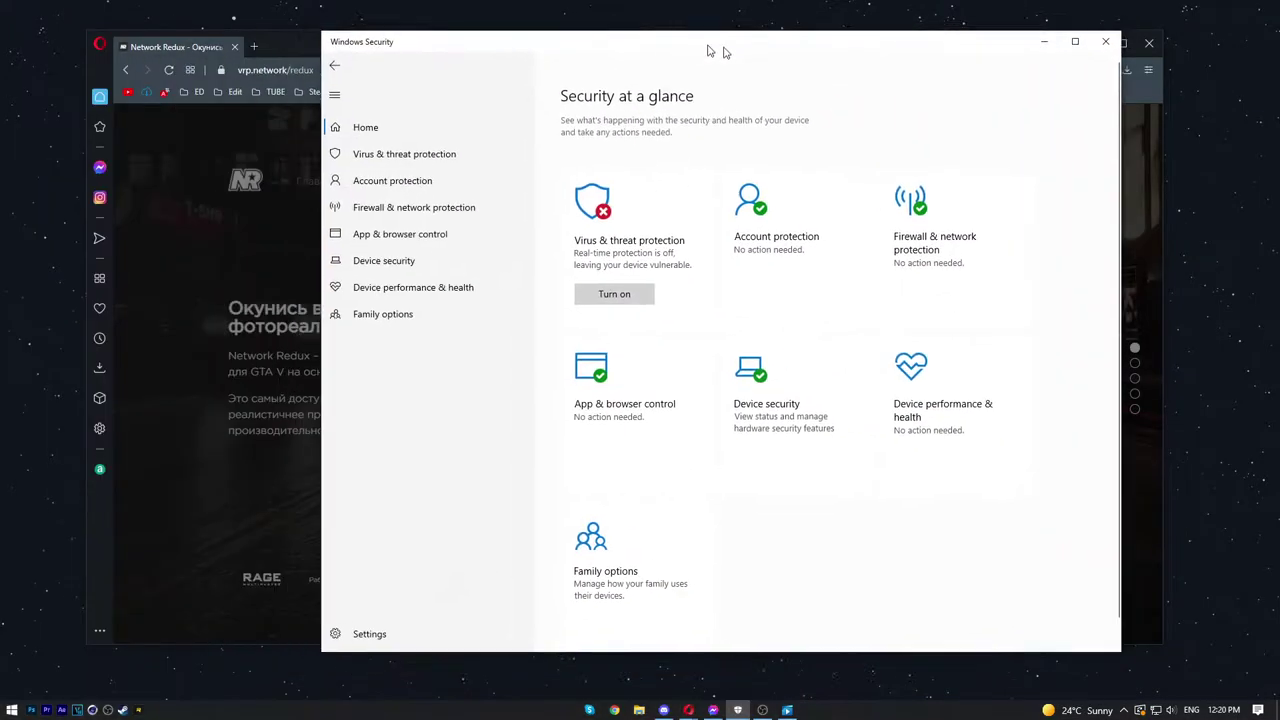
# Step: Open the Virus & threat protection settings in Windows Security, check the Real-time protection switch, and minimize the window
pyautogui.moveTo(723, 49); pyautogui.dragTo(629, 47)
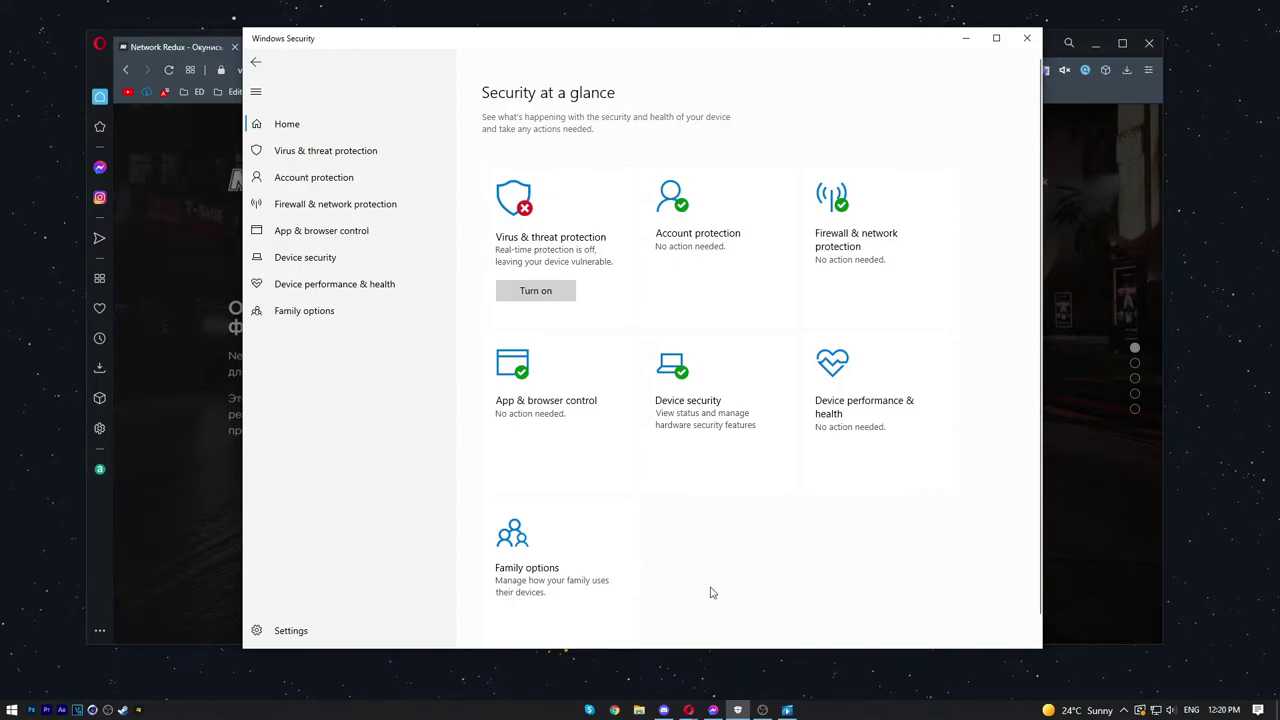
pyautogui.click(540, 205)
pyautogui.click(534, 459)
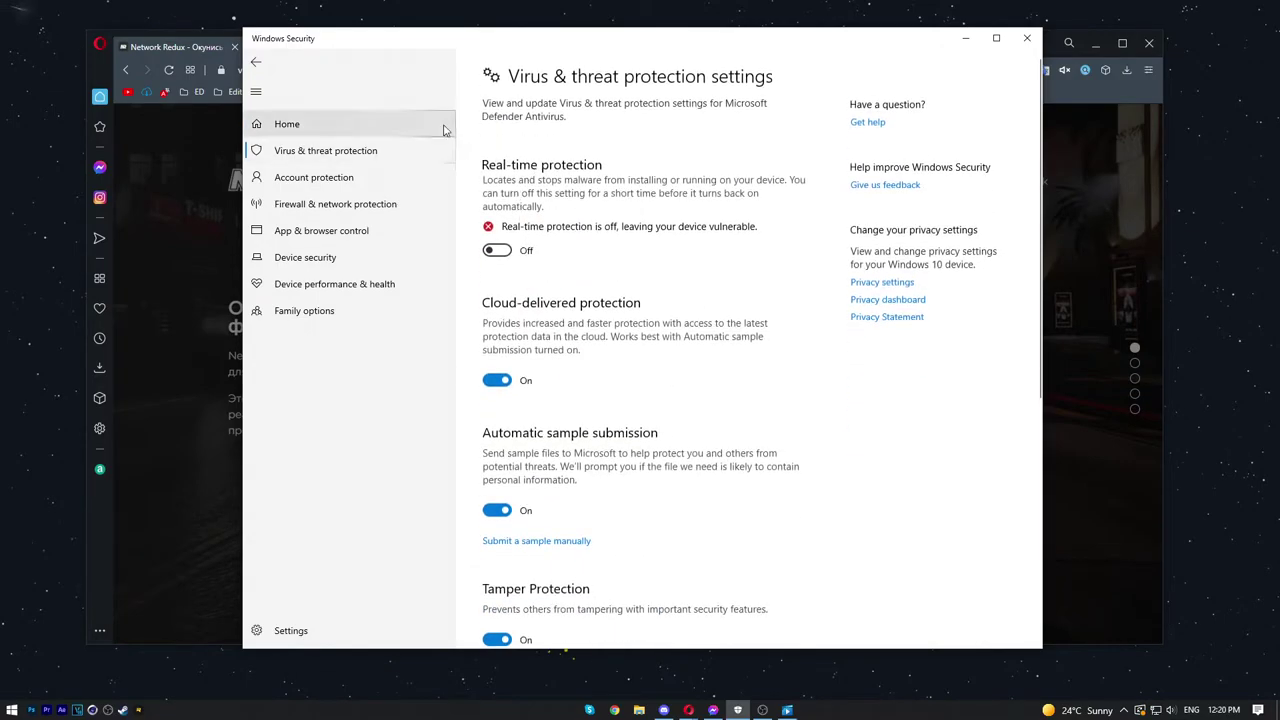
pyautogui.click(287, 124)
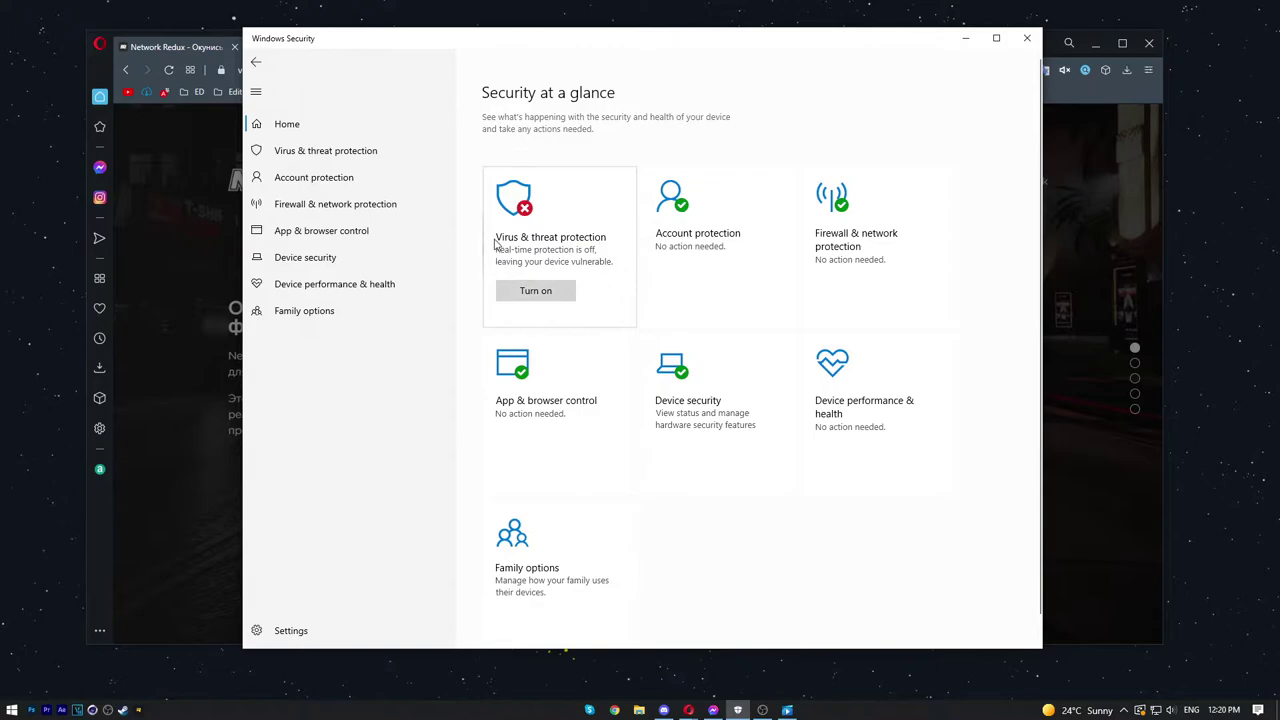
pyautogui.click(545, 247)
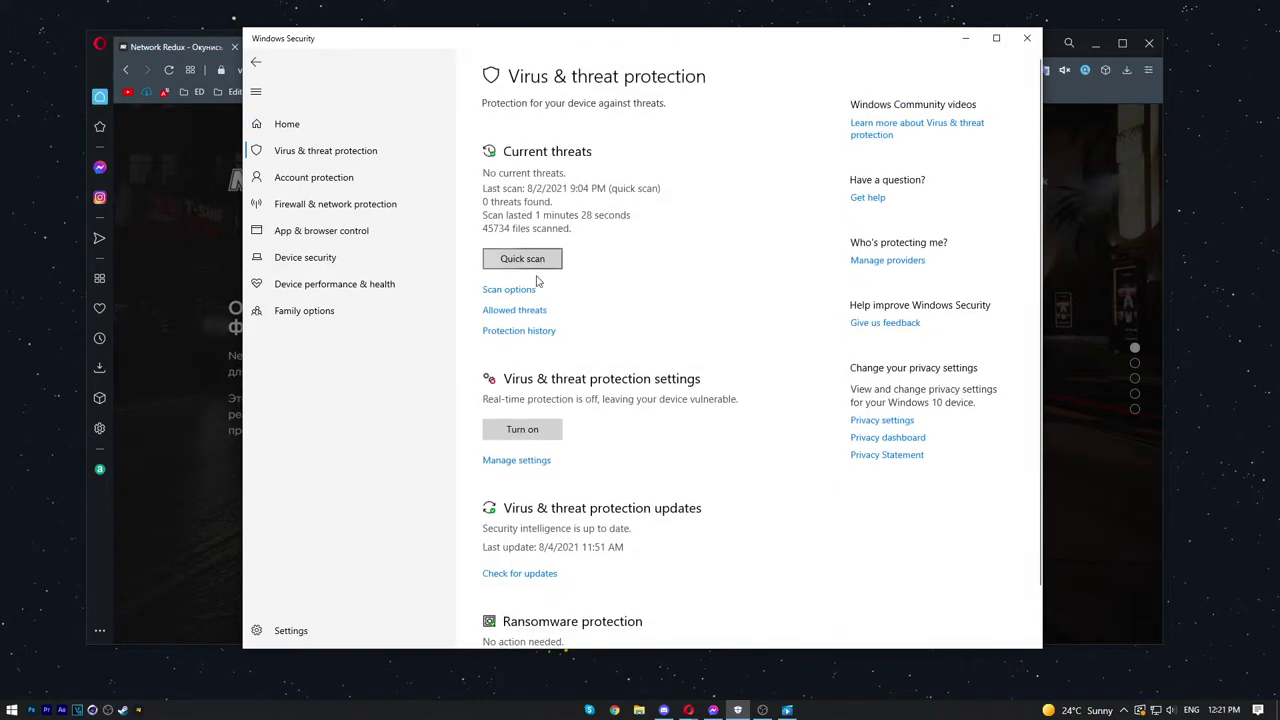
pyautogui.click(516, 462)
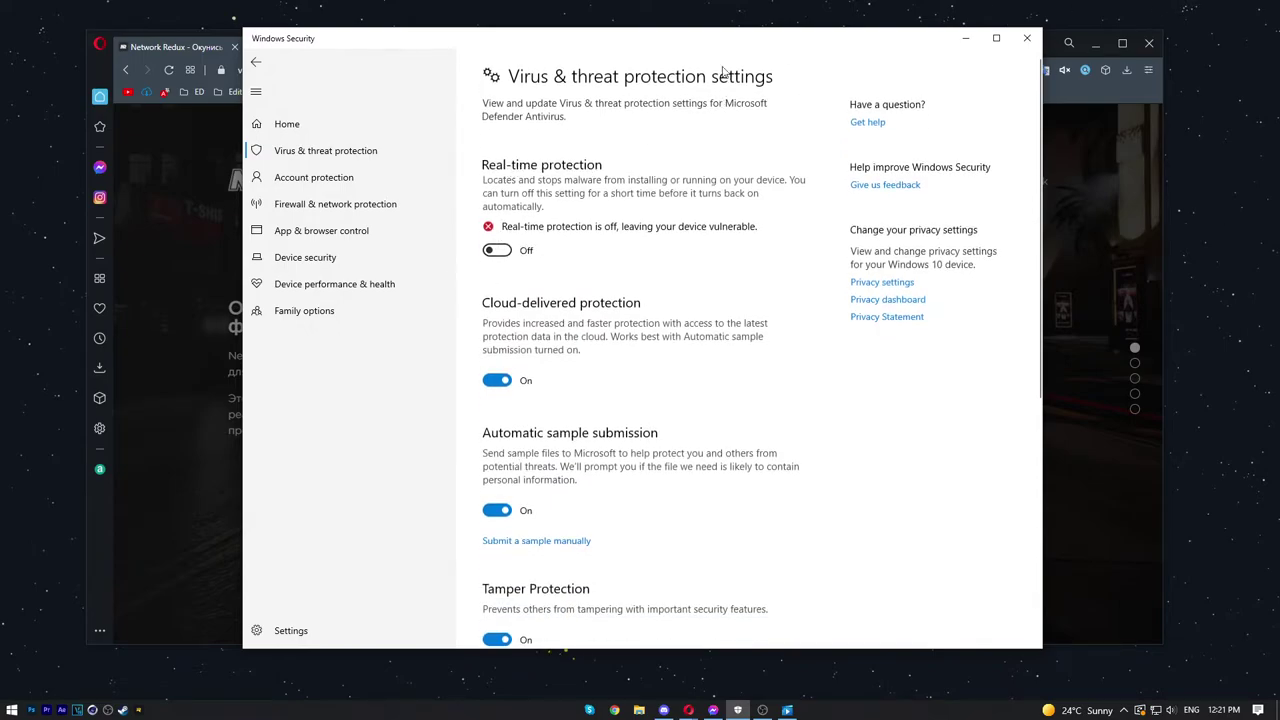
pyautogui.moveTo(716, 48); pyautogui.dragTo(716, 50)
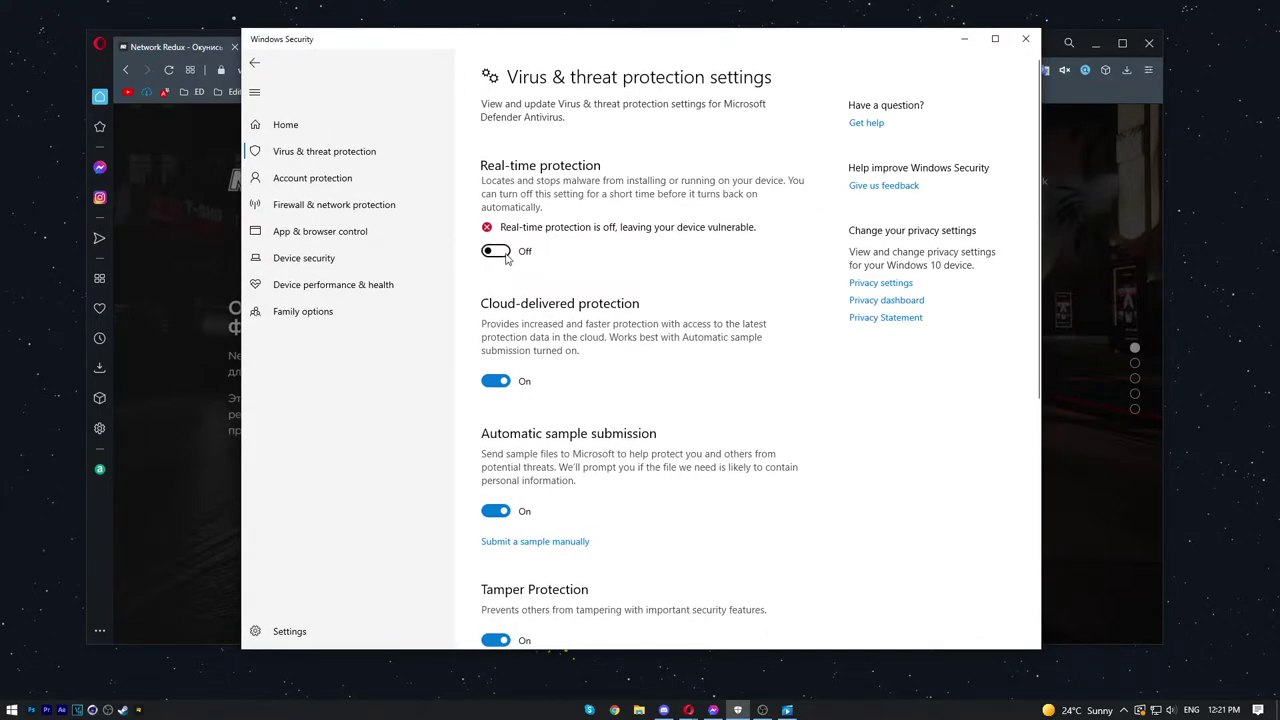
pyautogui.click(964, 39)
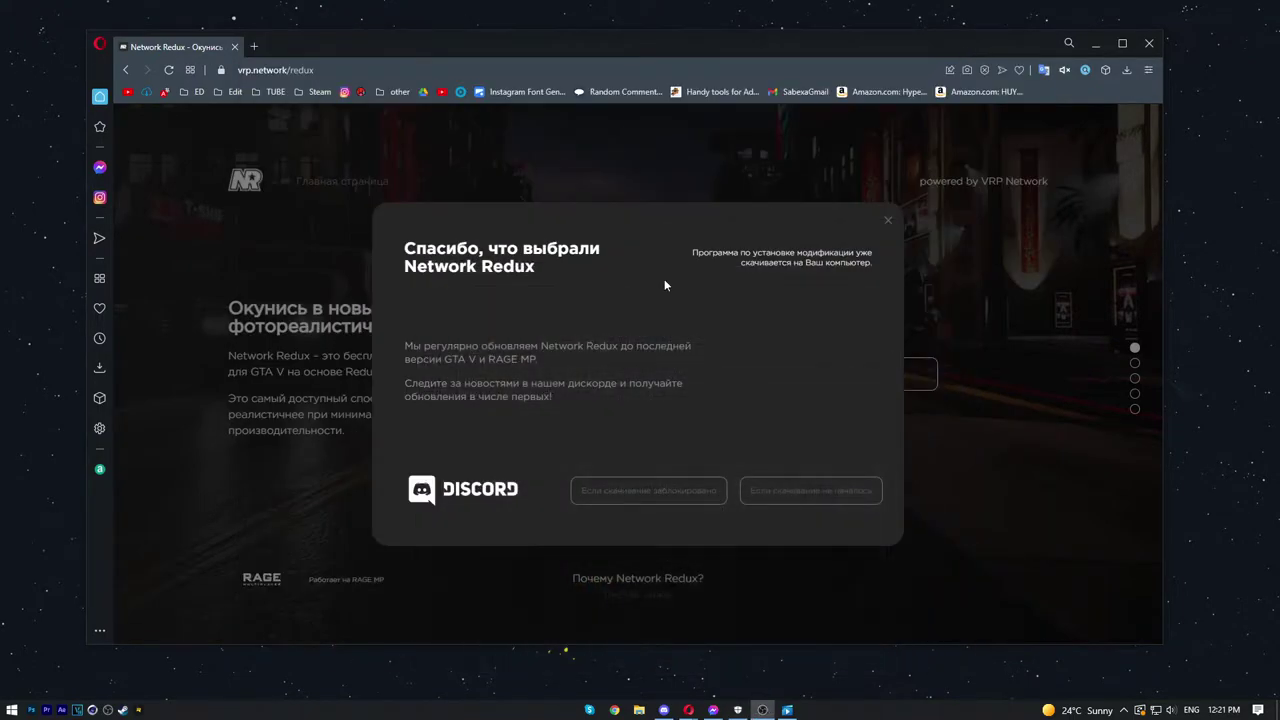
# Step: Download the Network Graphics application from the Network Redux page into the Downloads folder and launch it
pyautogui.click(609, 494)
pyautogui.click(888, 210)
pyautogui.click(888, 210)
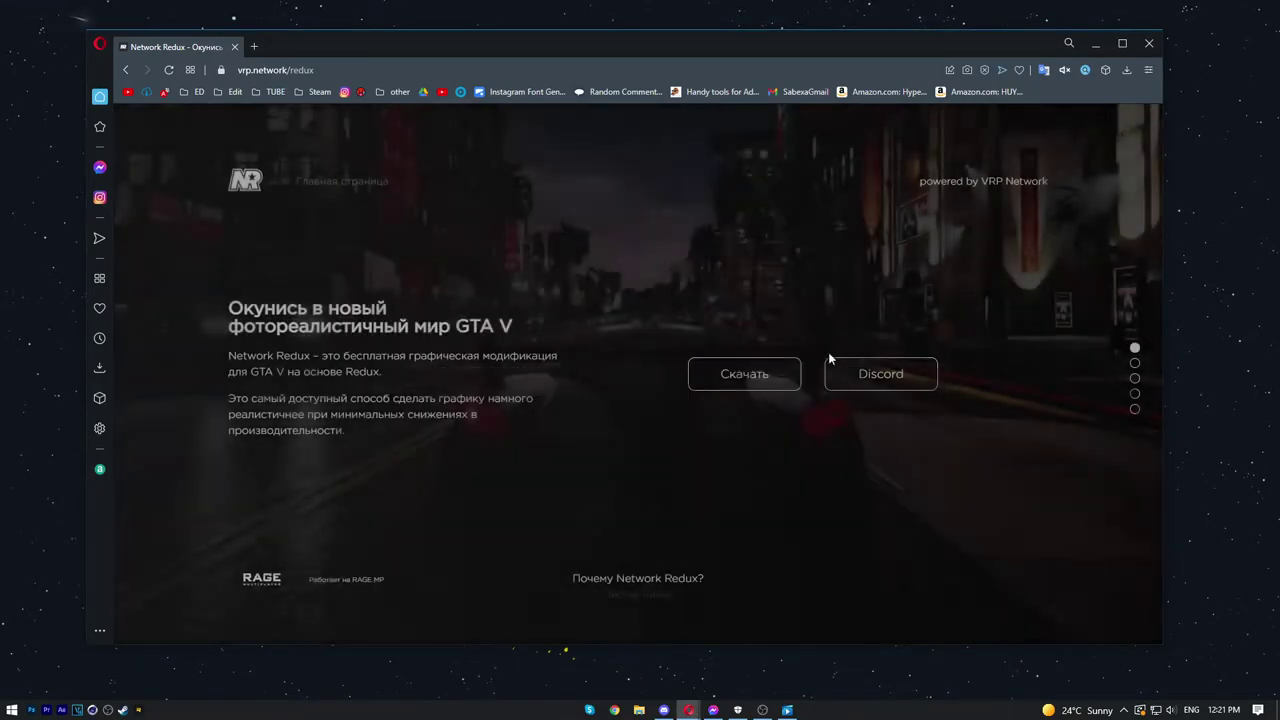
pyautogui.click(737, 378)
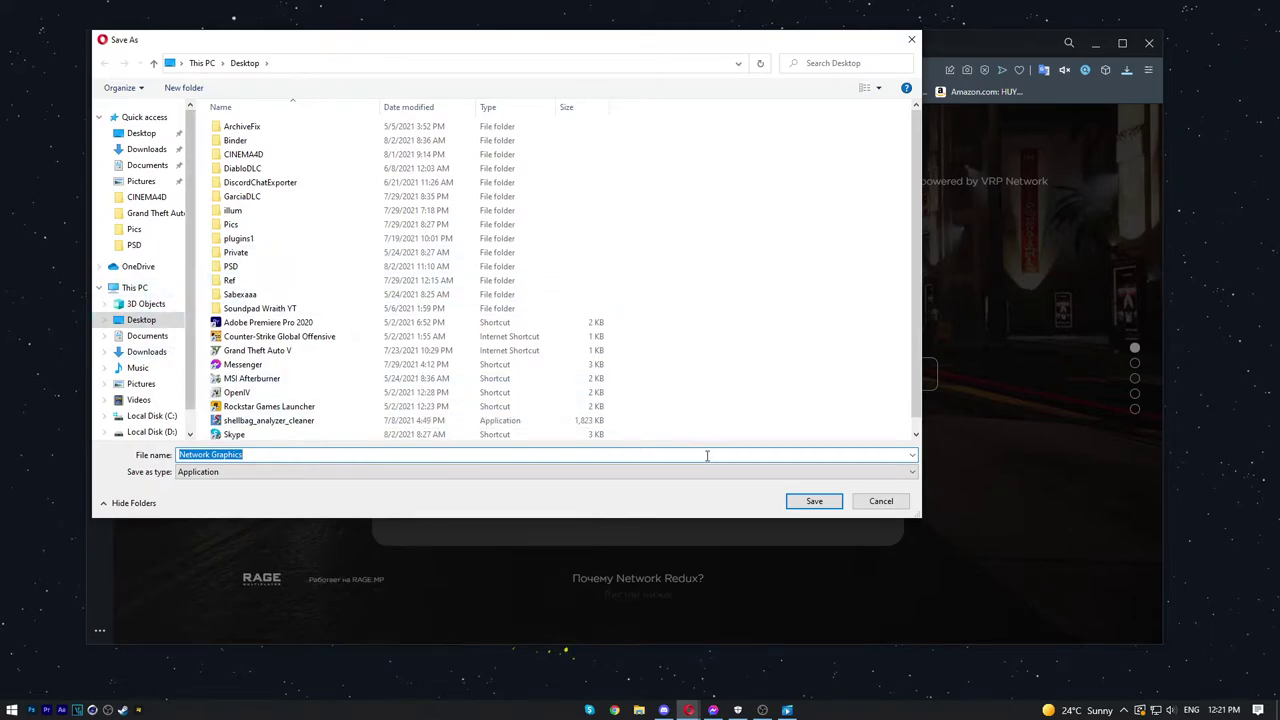
pyautogui.click(146, 351)
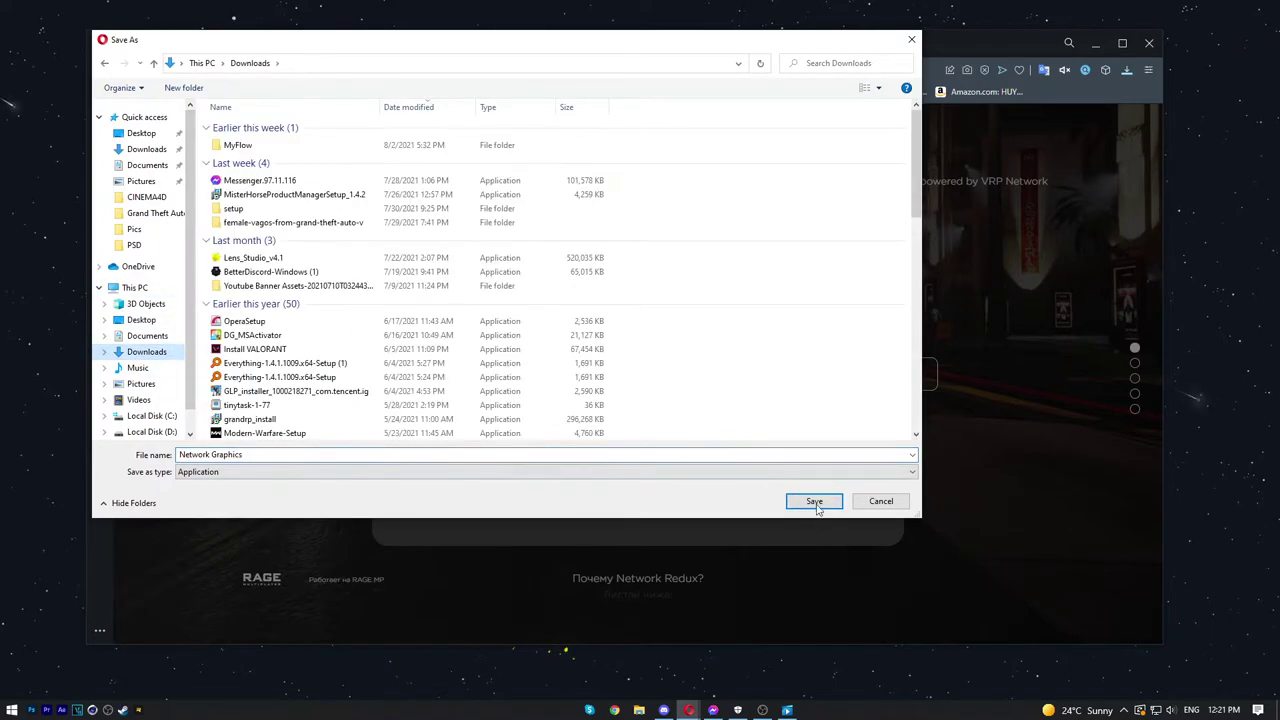
pyautogui.click(814, 501)
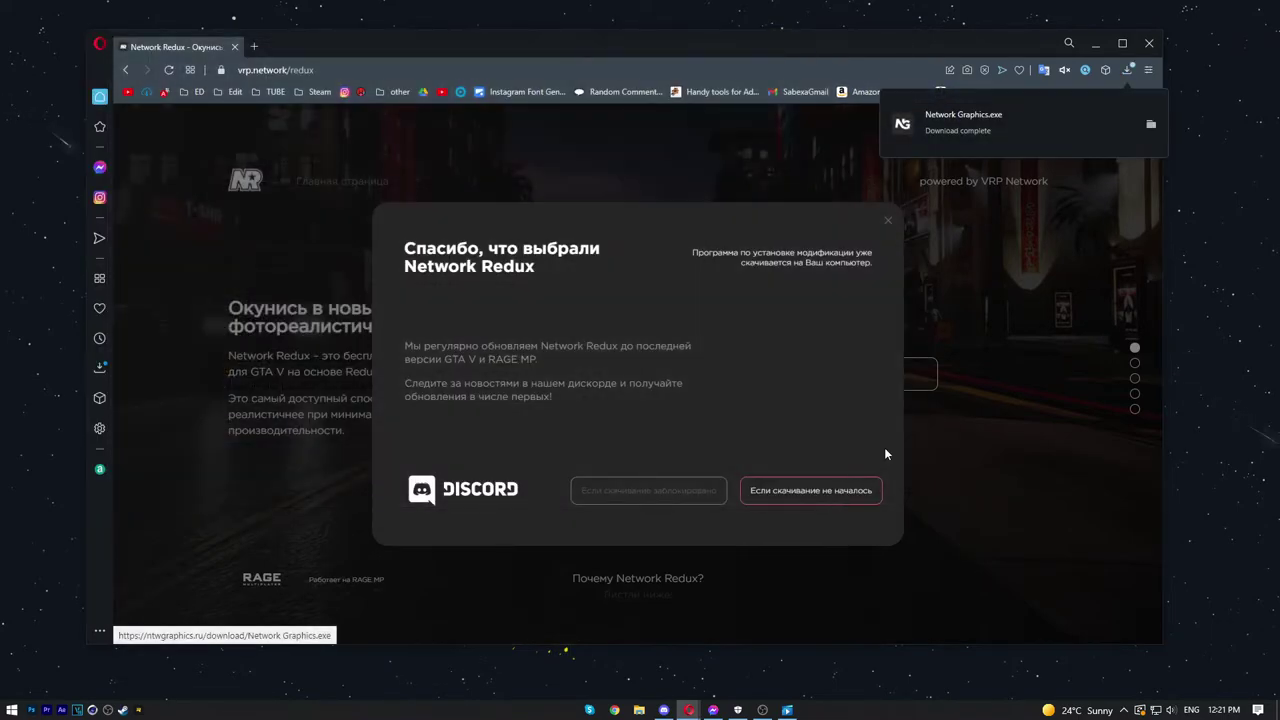
pyautogui.click(962, 127)
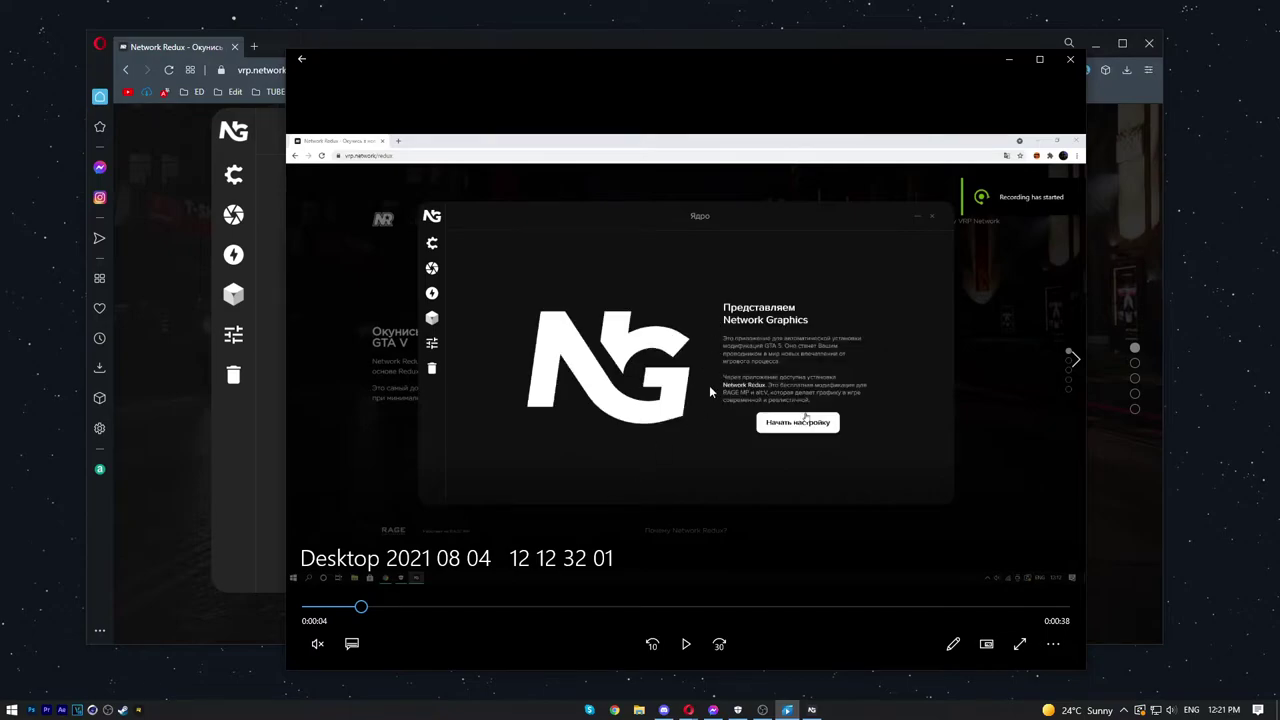
# Step: Play the screen recording of the setup through the Discord linking and authorization, and close the video player
pyautogui.click(686, 644)
pyautogui.moveTo(358, 614); pyautogui.dragTo(383, 607)
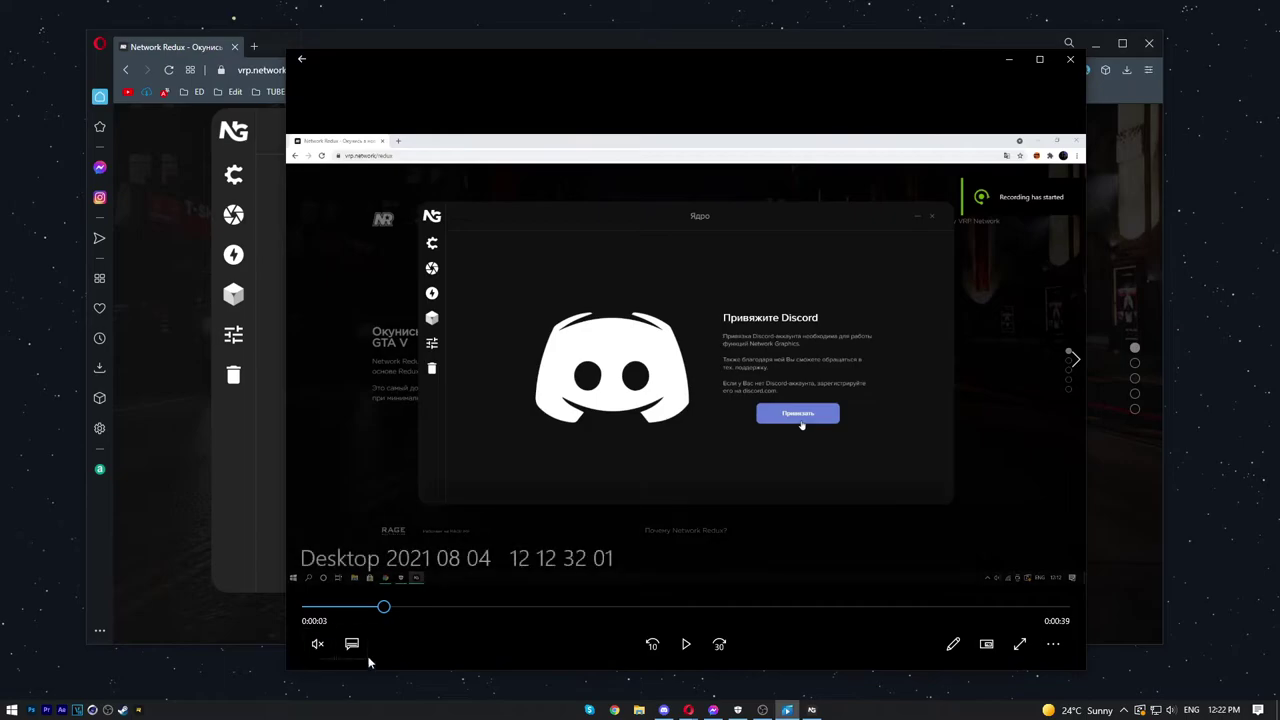
pyautogui.click(686, 644)
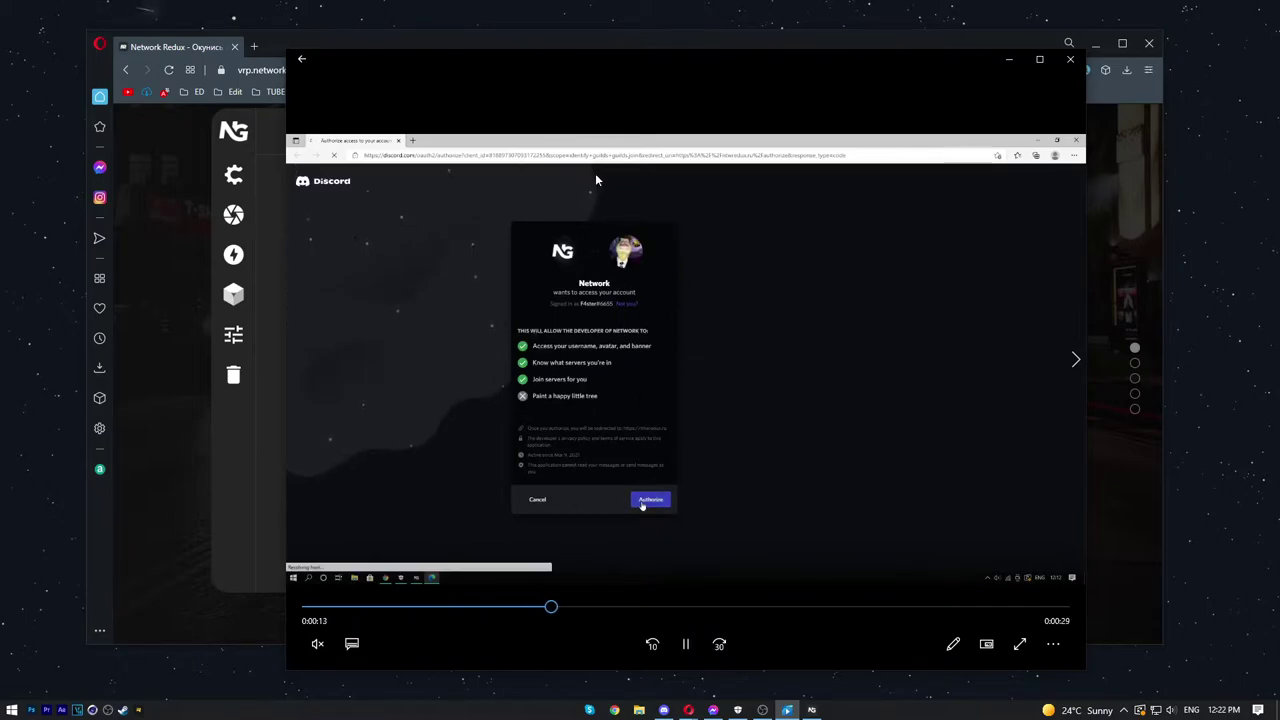
pyautogui.click(622, 604)
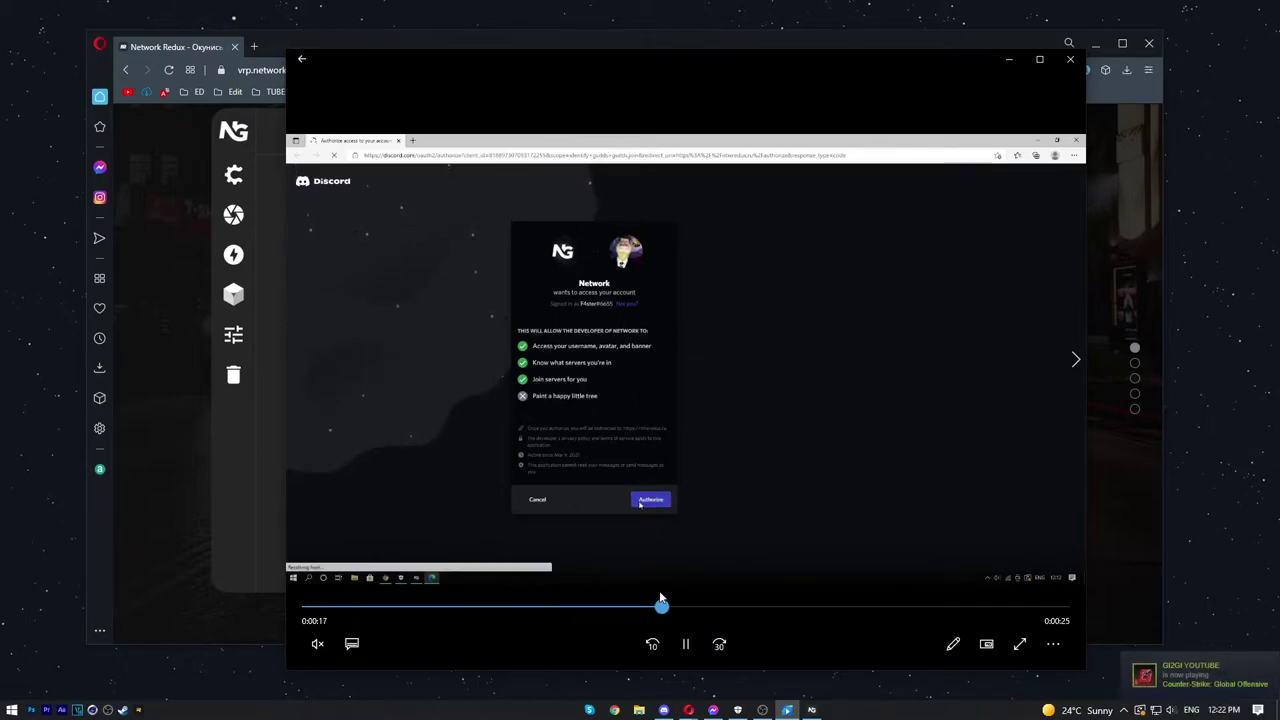
pyautogui.click(612, 355)
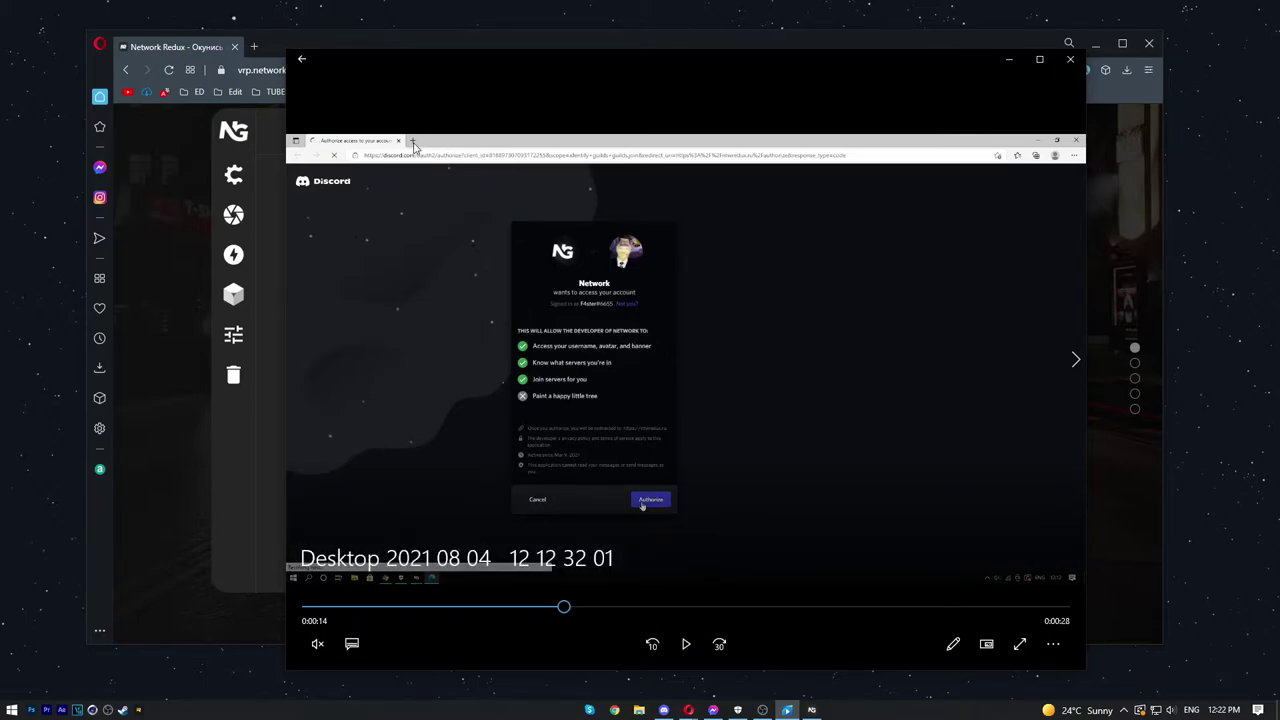
pyautogui.click(1070, 62)
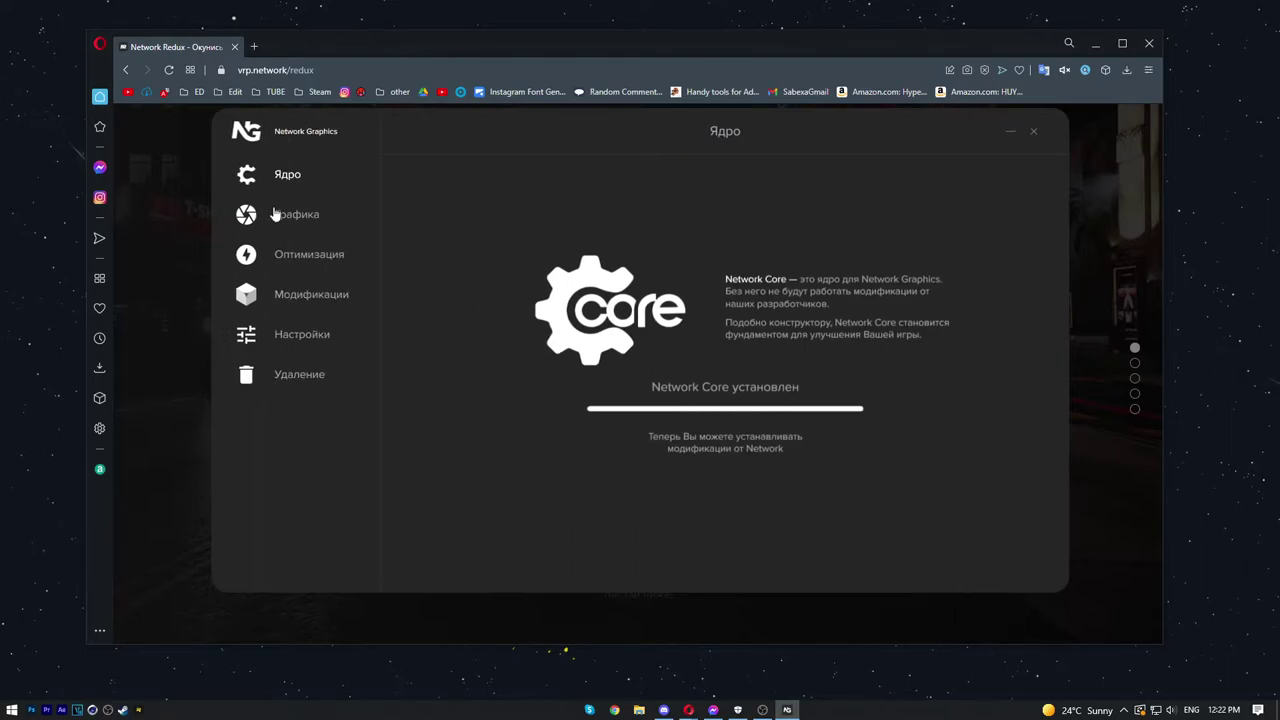
# Step: Browse the Network Redux, Natural Vision Remastered, Natural Vision Evolved and QuantV graphics mods in Network Graphics, returning to Network Redux
pyautogui.click(243, 219)
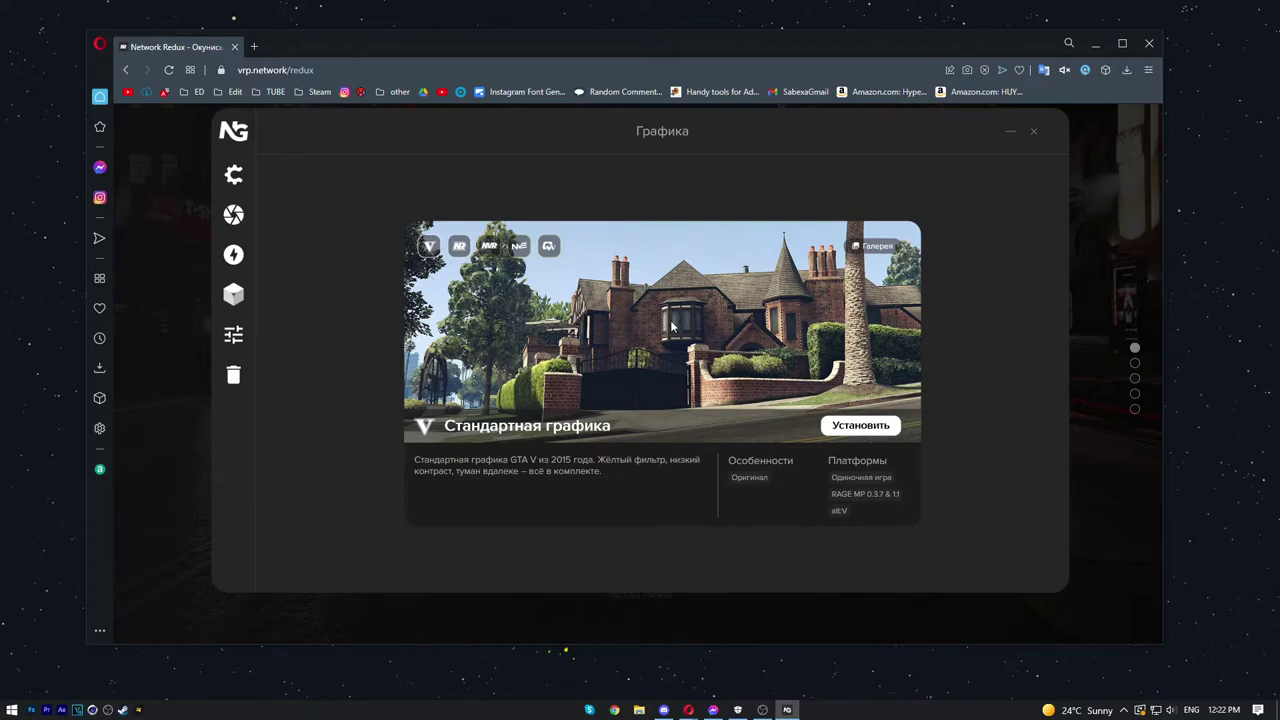
pyautogui.click(458, 248)
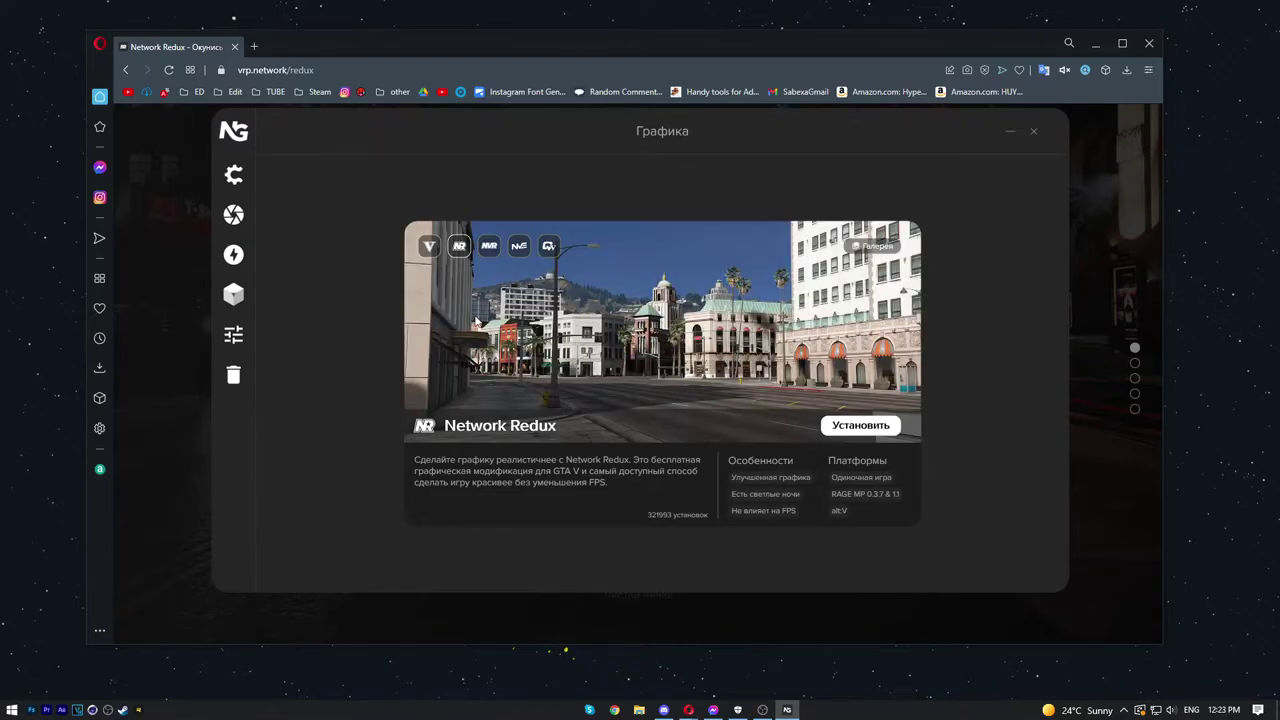
pyautogui.click(488, 246)
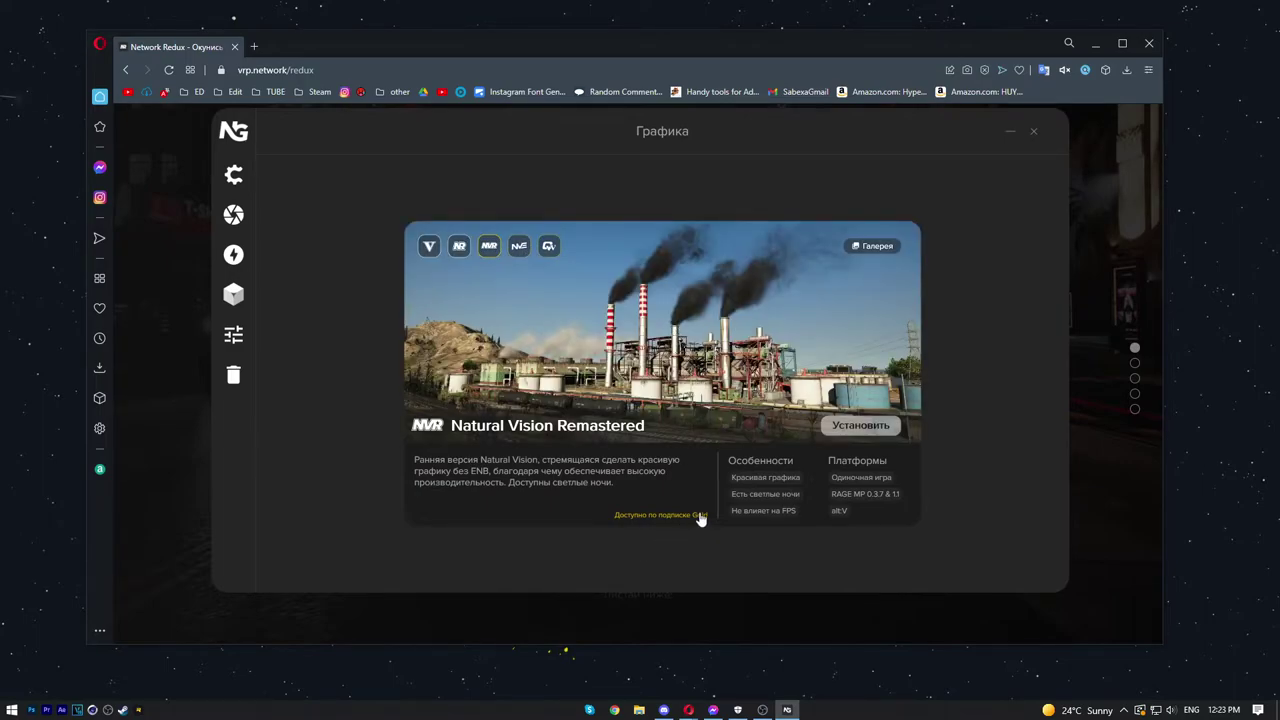
pyautogui.click(518, 254)
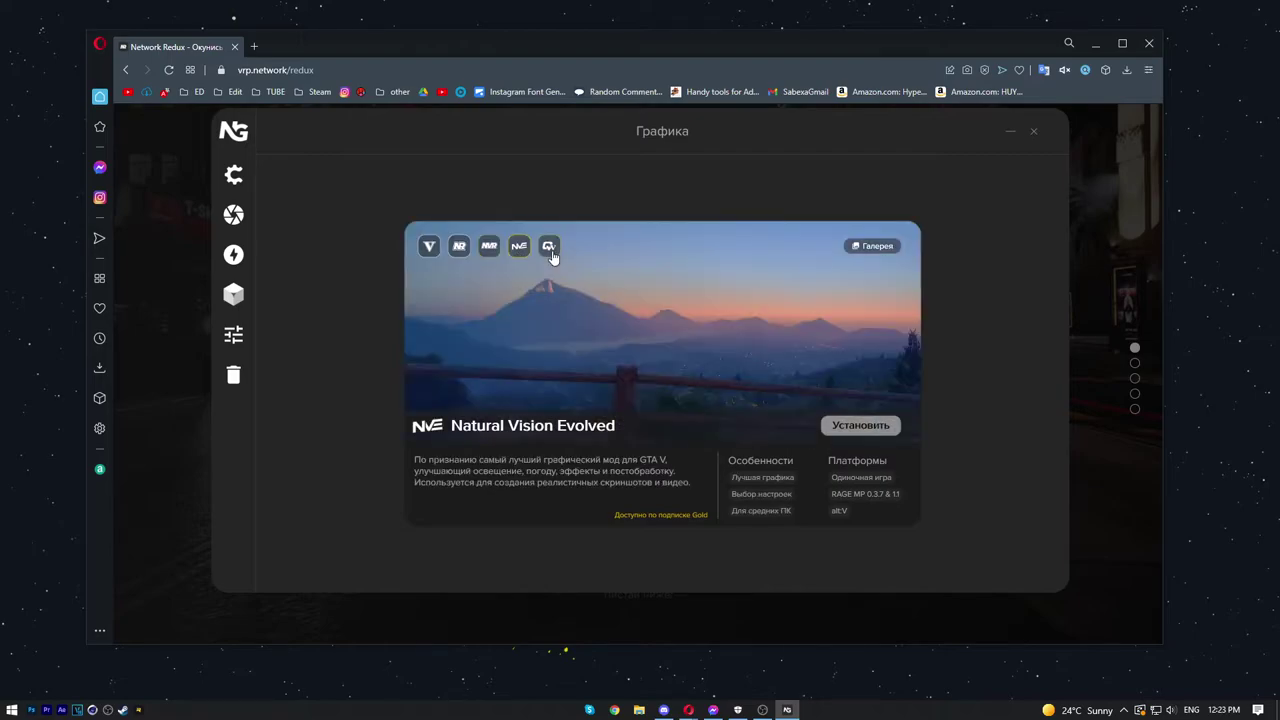
pyautogui.click(551, 255)
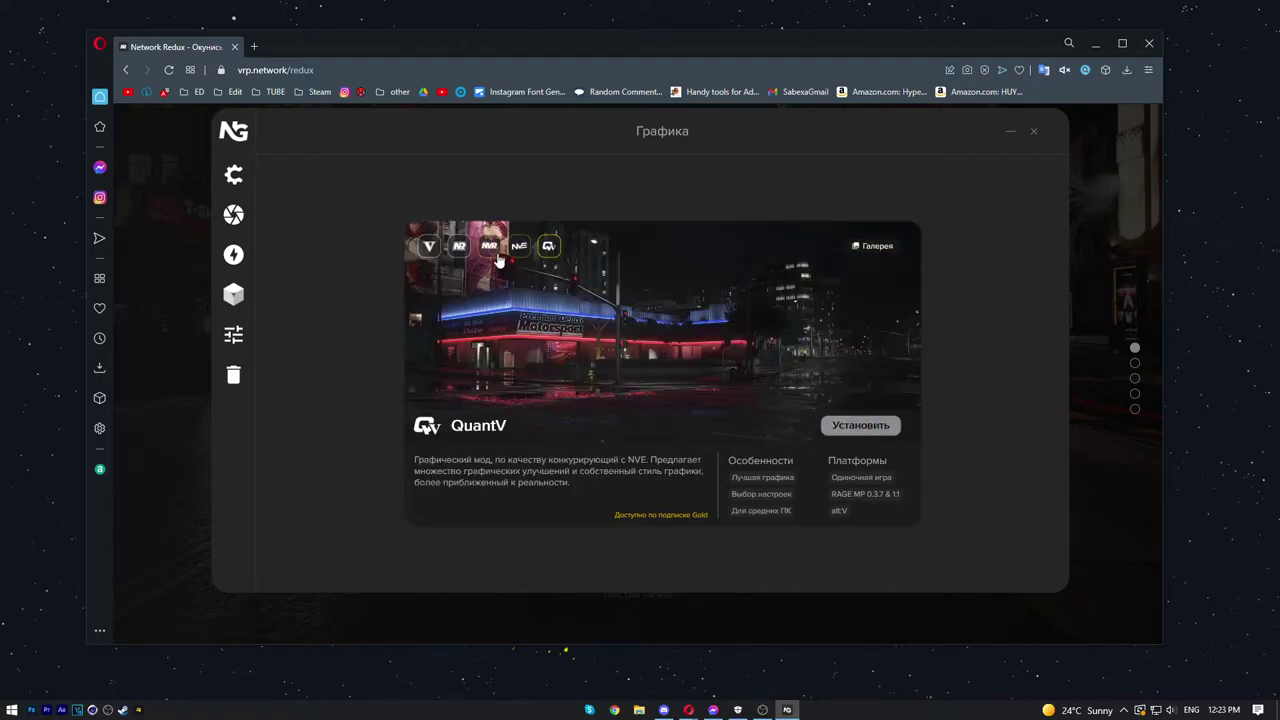
pyautogui.click(459, 250)
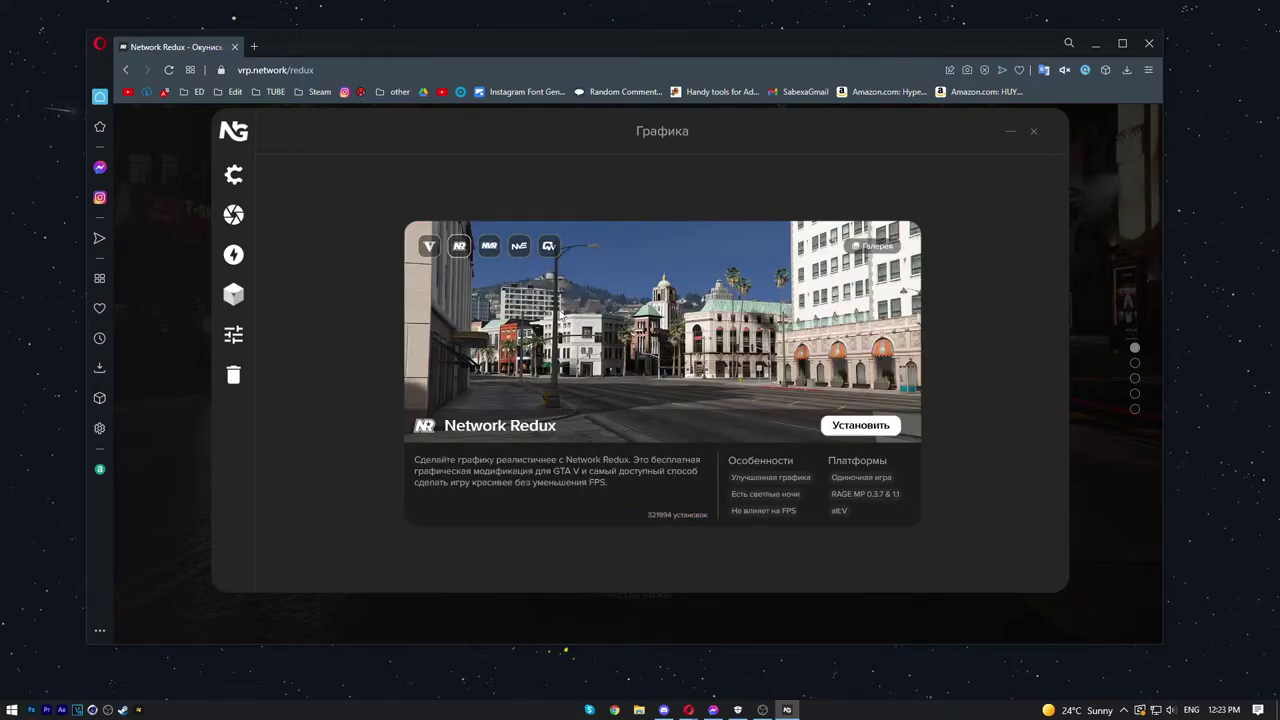
# Step: Start installing Network Redux with the Светлые ночи setting, and cancel its place in the server queue
pyautogui.click(857, 428)
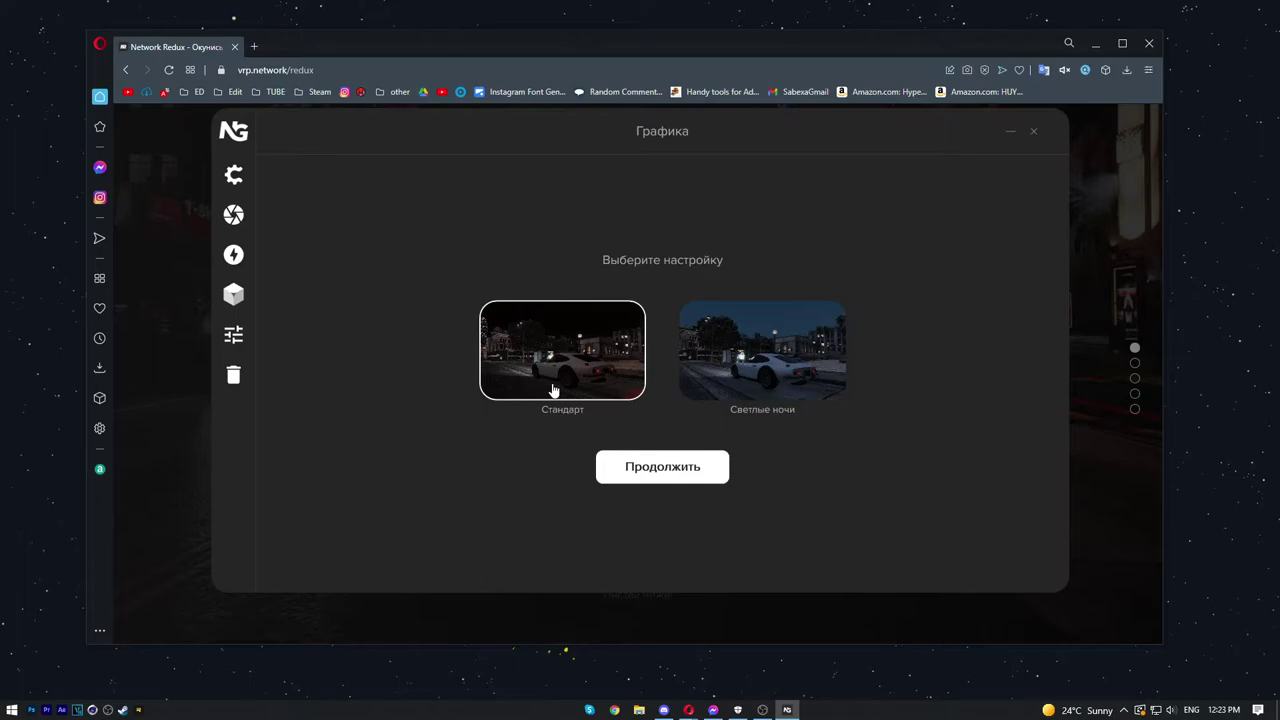
pyautogui.click(750, 332)
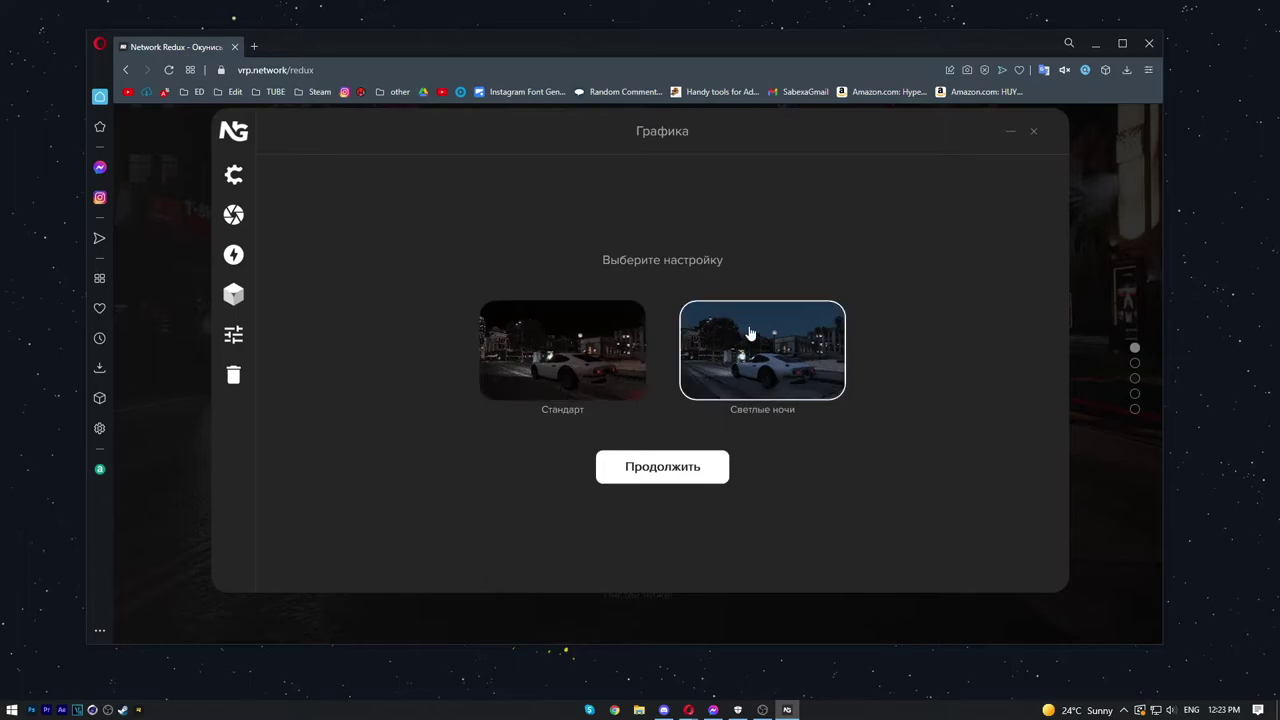
pyautogui.click(671, 471)
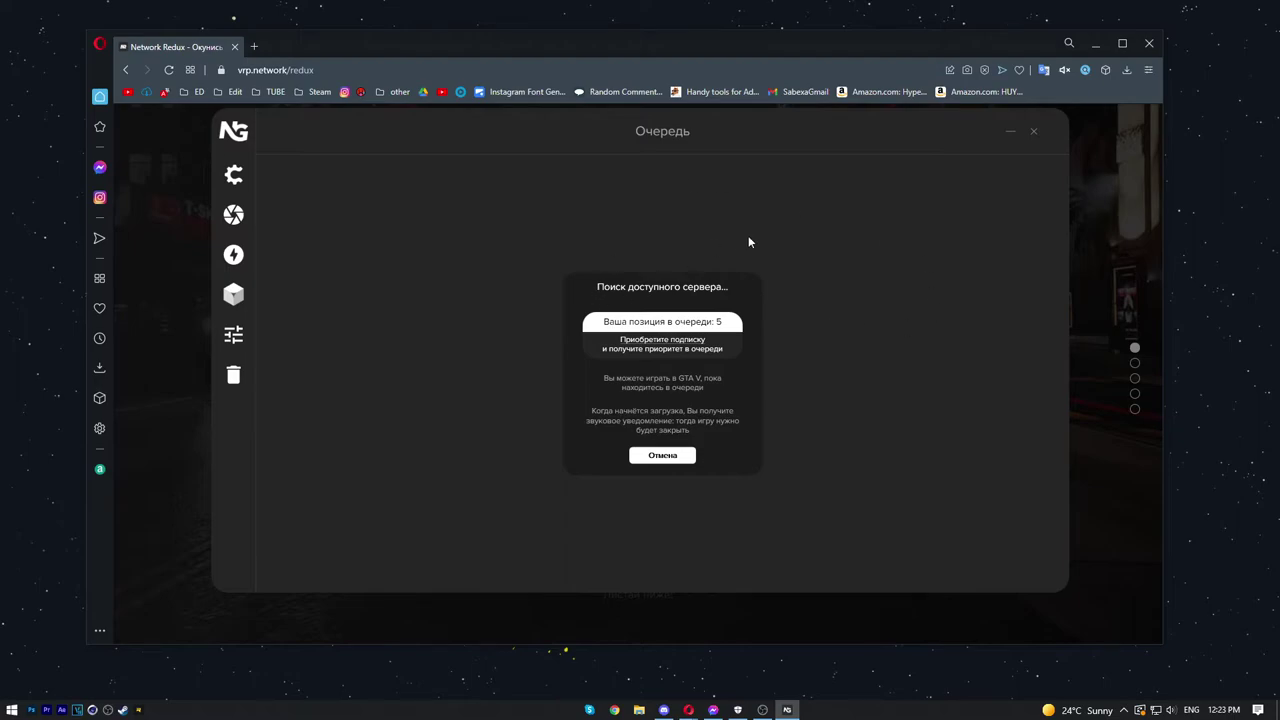
pyautogui.click(663, 456)
pyautogui.click(662, 406)
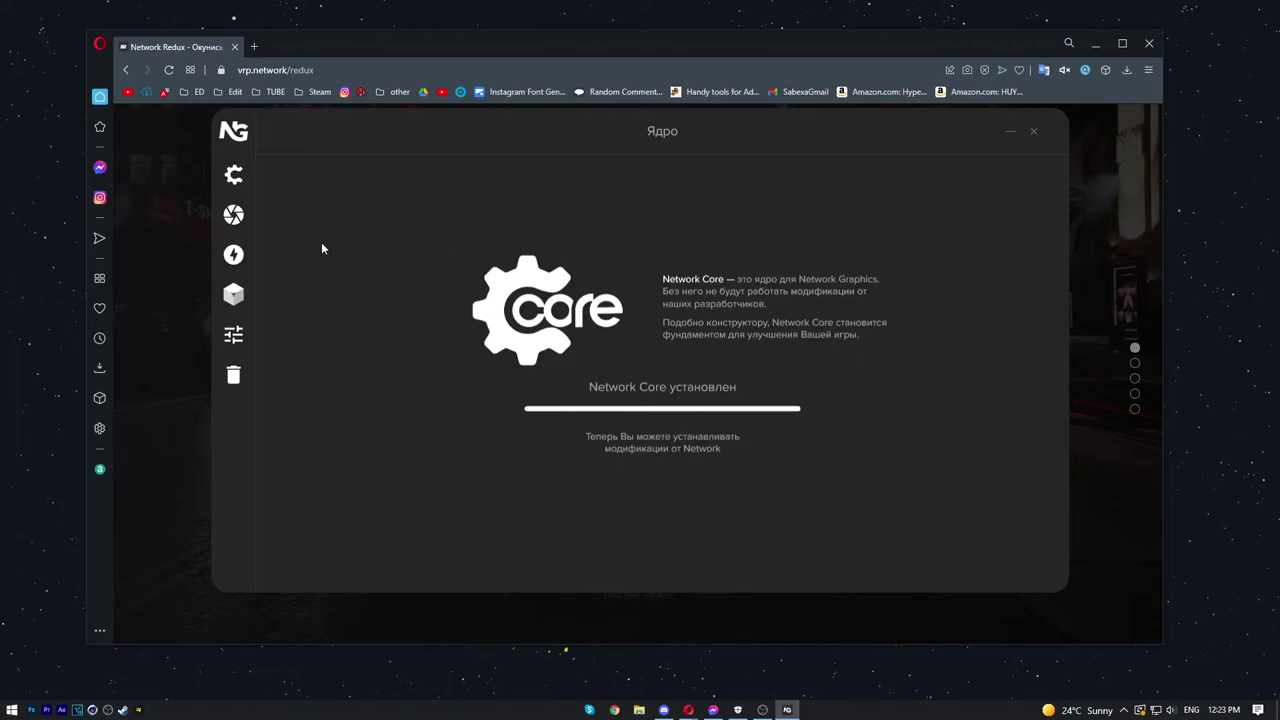
# Step: Open the Оптимизация settings and preview the Настройки графики presets, going to Высокие and ending on Не изменять
pyautogui.moveTo(249, 265)
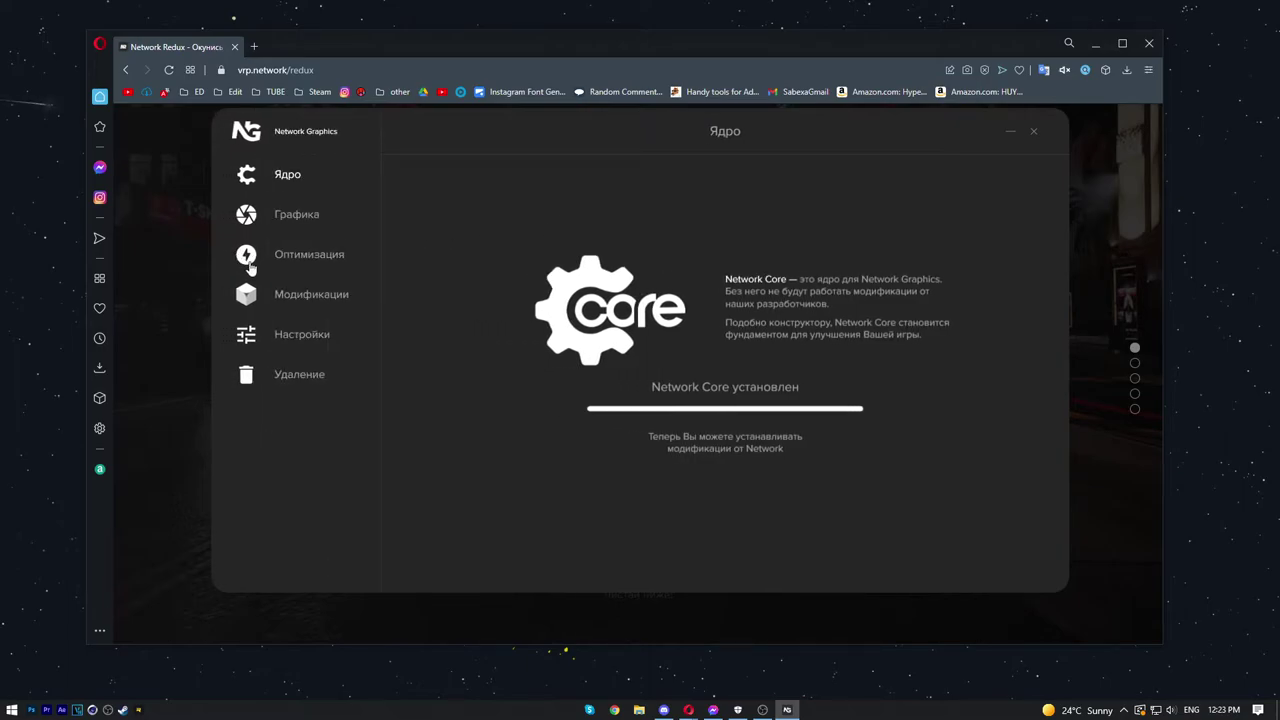
pyautogui.click(251, 262)
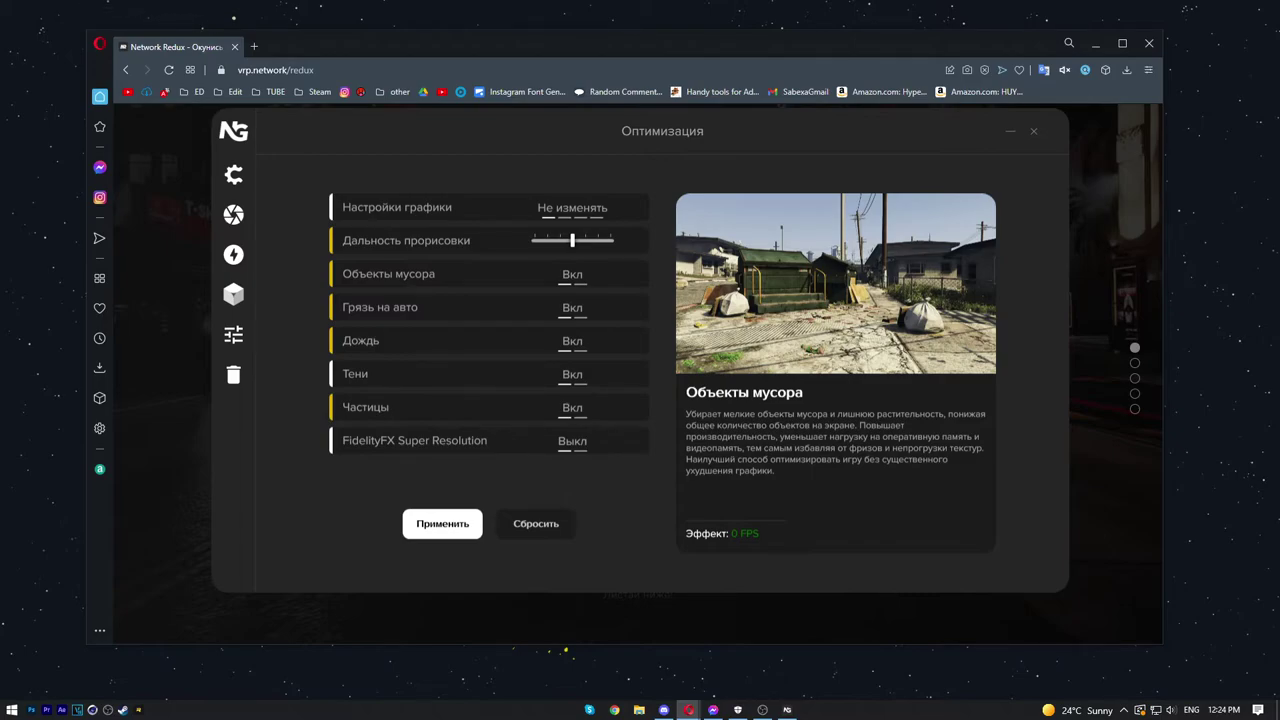
pyautogui.moveTo(576, 214)
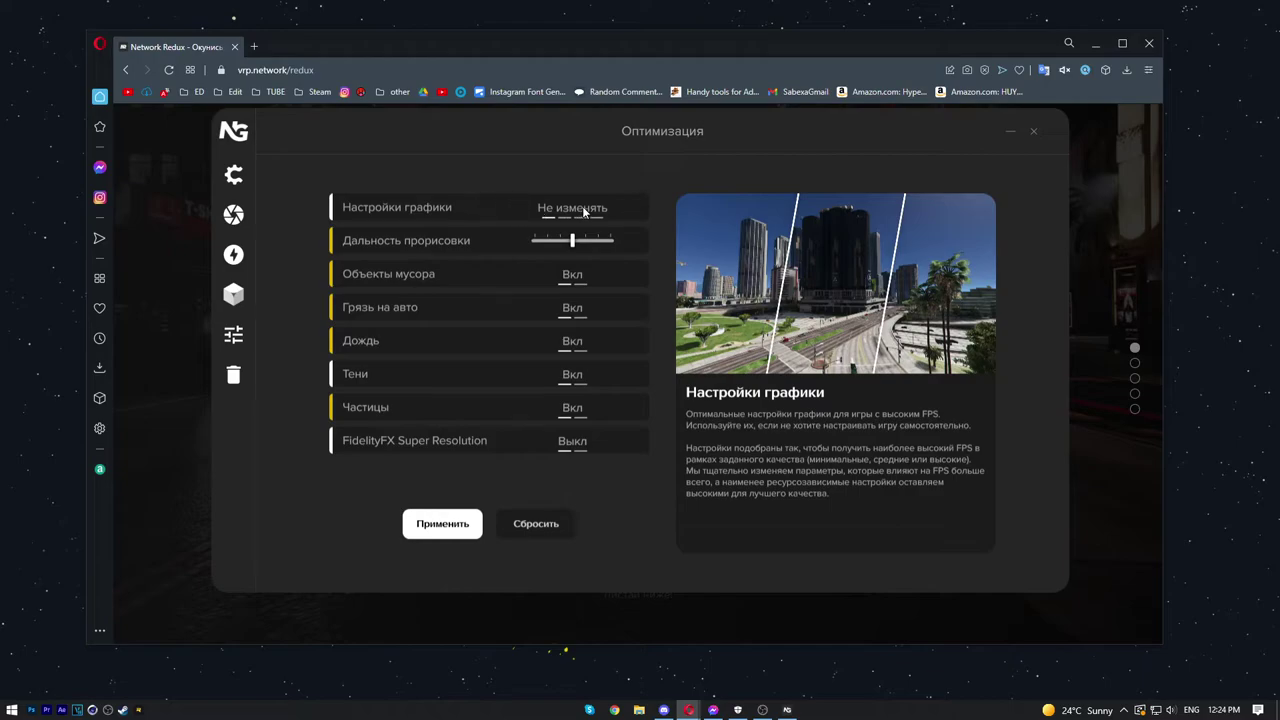
pyautogui.click(635, 210)
pyautogui.click(635, 210)
pyautogui.click(635, 210)
pyautogui.moveTo(553, 196)
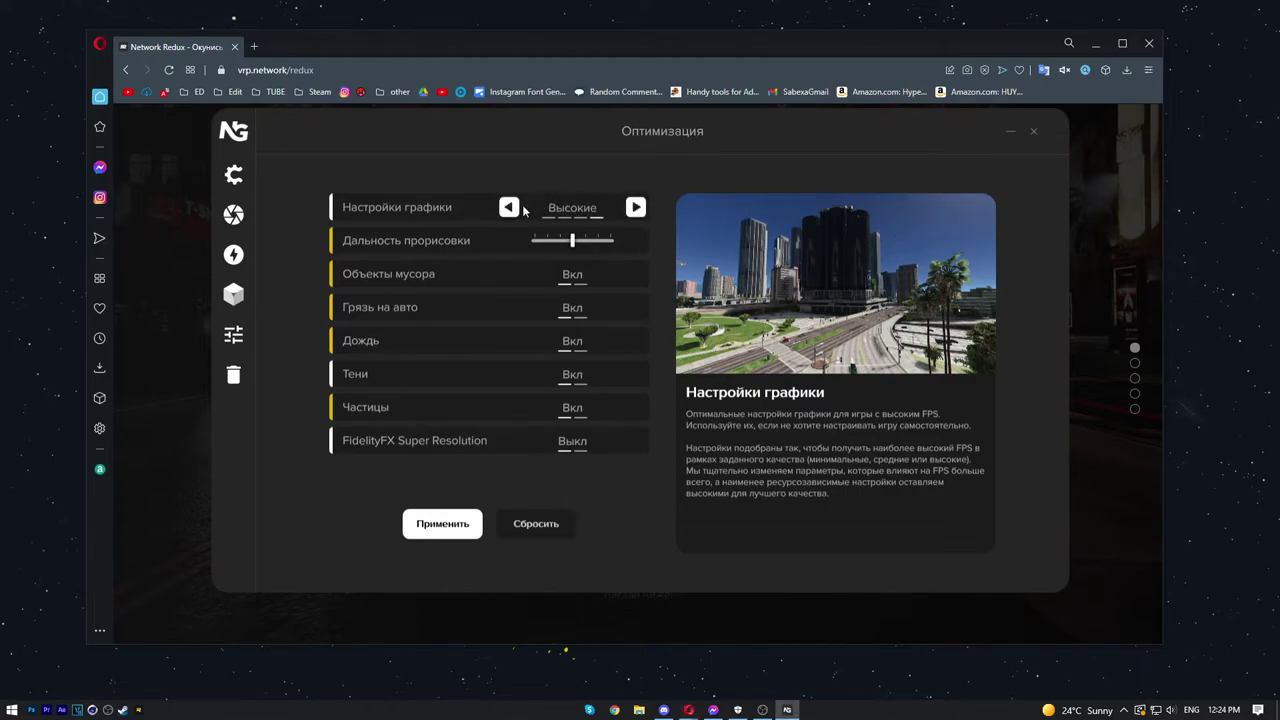
pyautogui.click(635, 207)
pyautogui.click(635, 207)
pyautogui.click(635, 207)
pyautogui.click(636, 207)
pyautogui.click(636, 207)
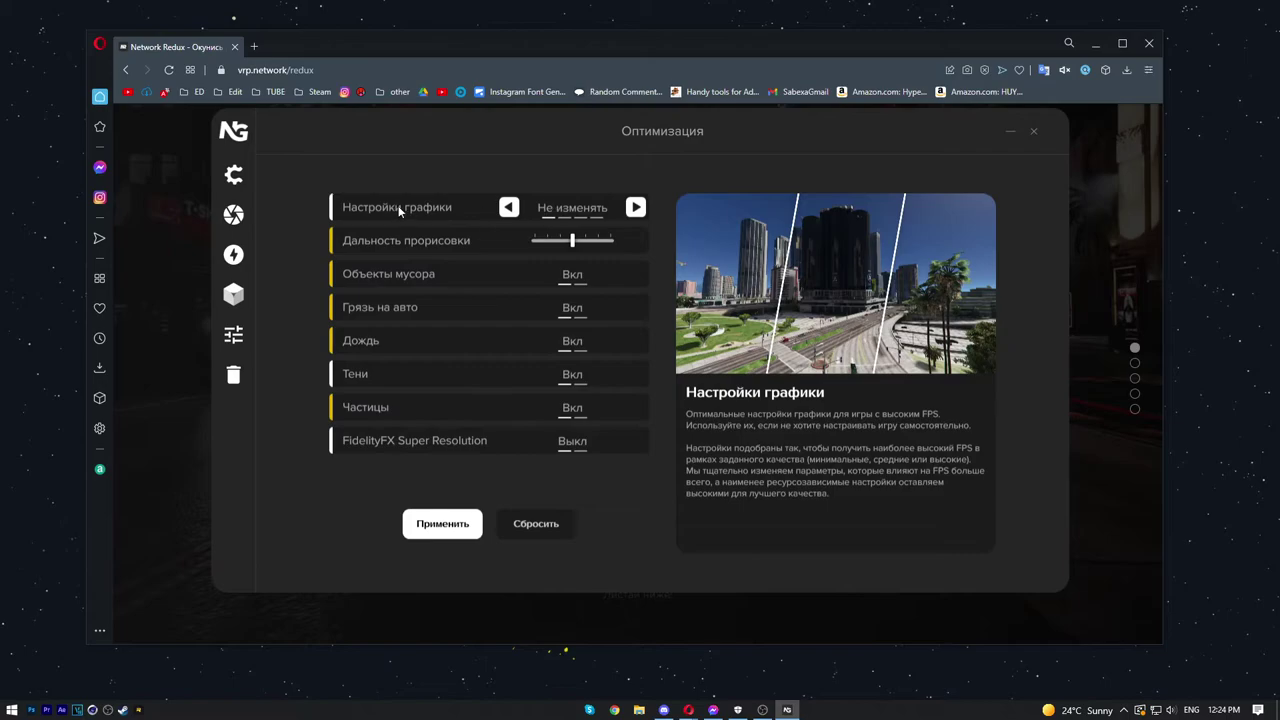
# Step: Set the Тени (shadows) optimization option to Выкл
pyautogui.moveTo(414, 374)
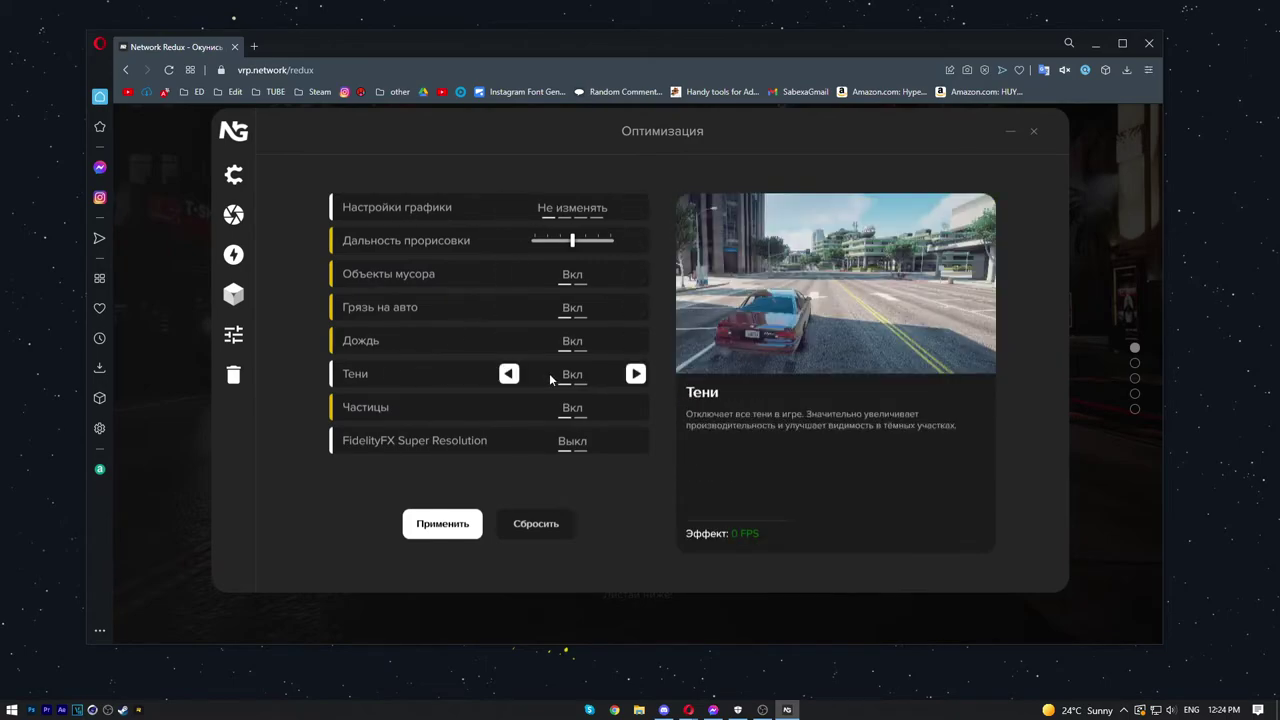
pyautogui.click(636, 375)
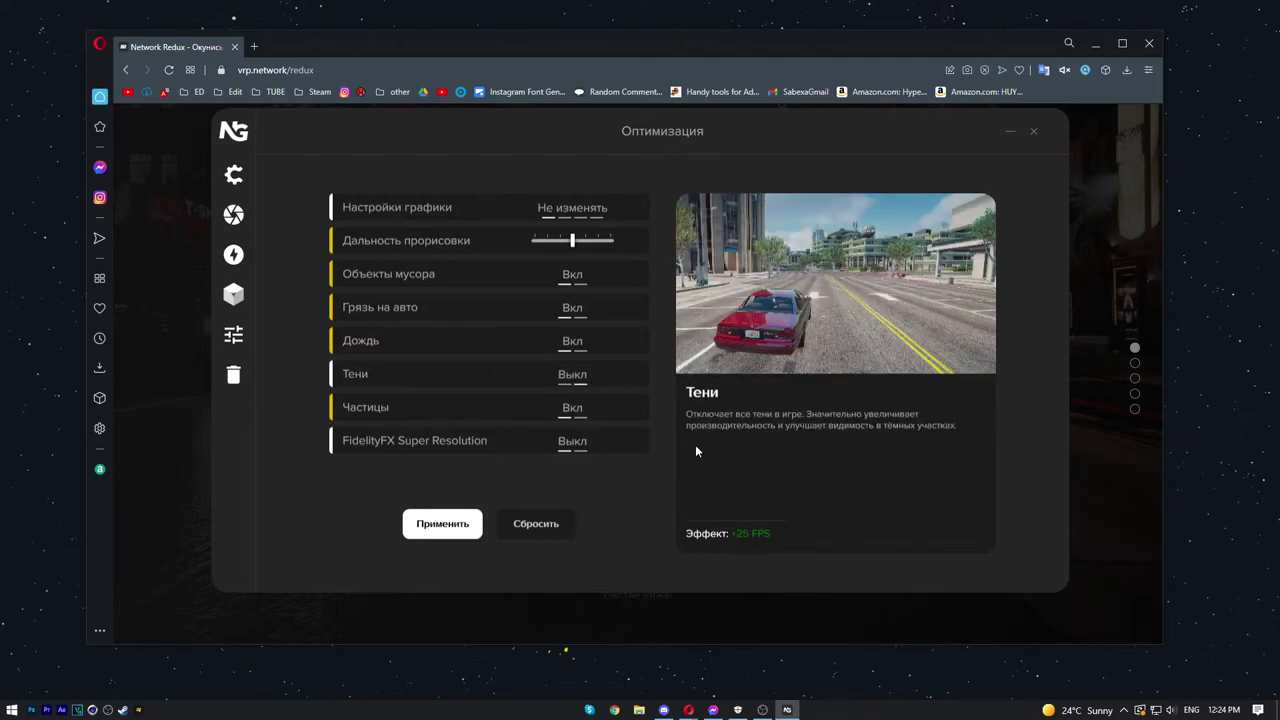
pyautogui.moveTo(636, 375)
pyautogui.click(636, 375)
pyautogui.click(636, 375)
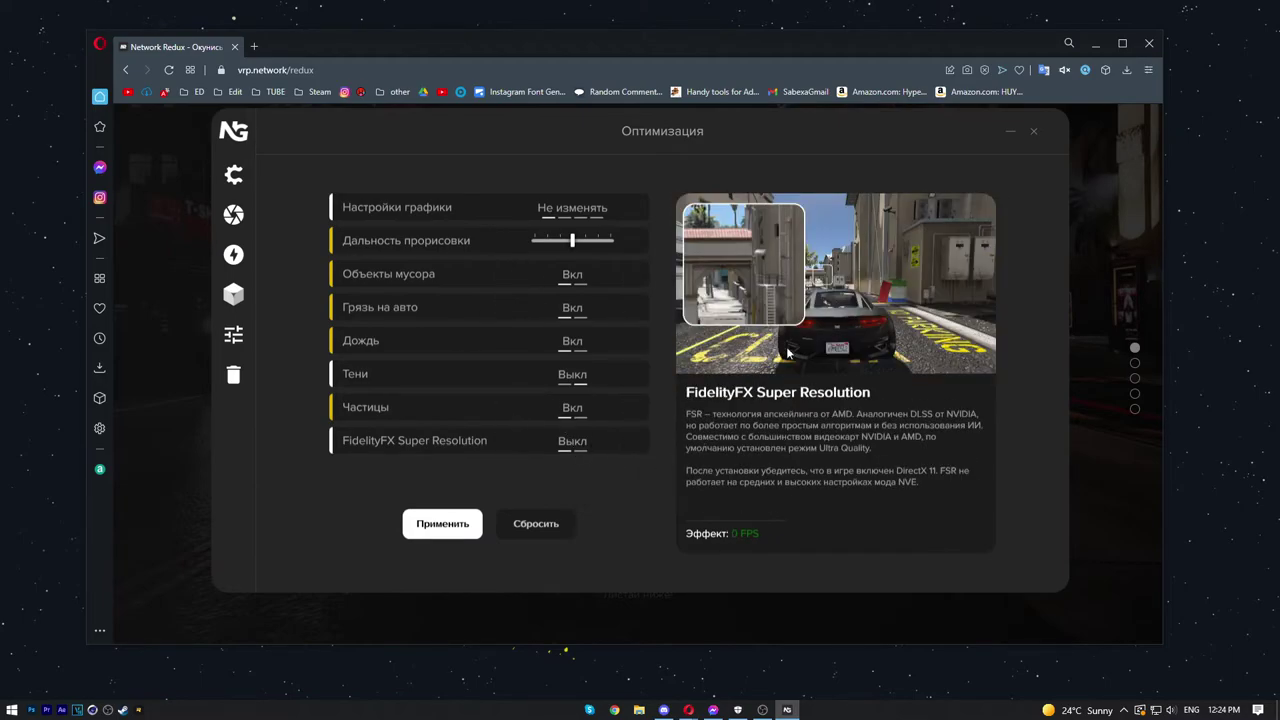
# Step: Set the FidelityFX Super Resolution option to Вкл and apply the optimization settings
pyautogui.click(637, 441)
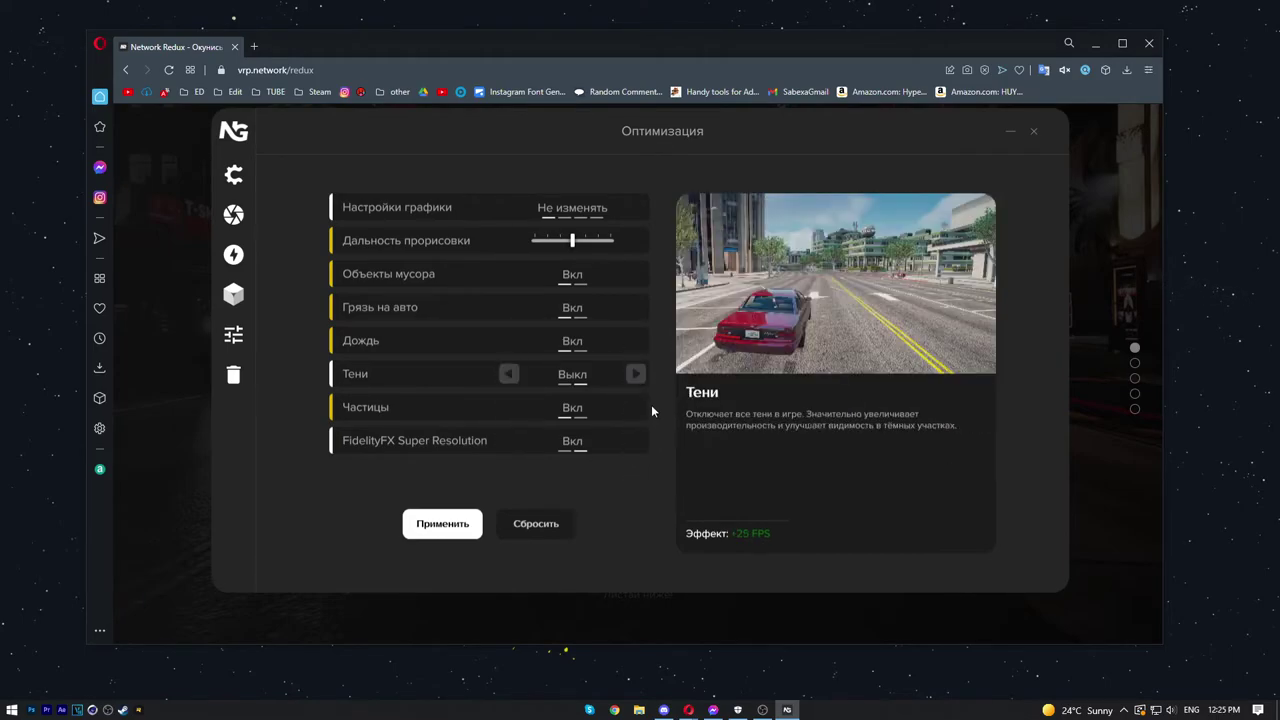
pyautogui.click(441, 524)
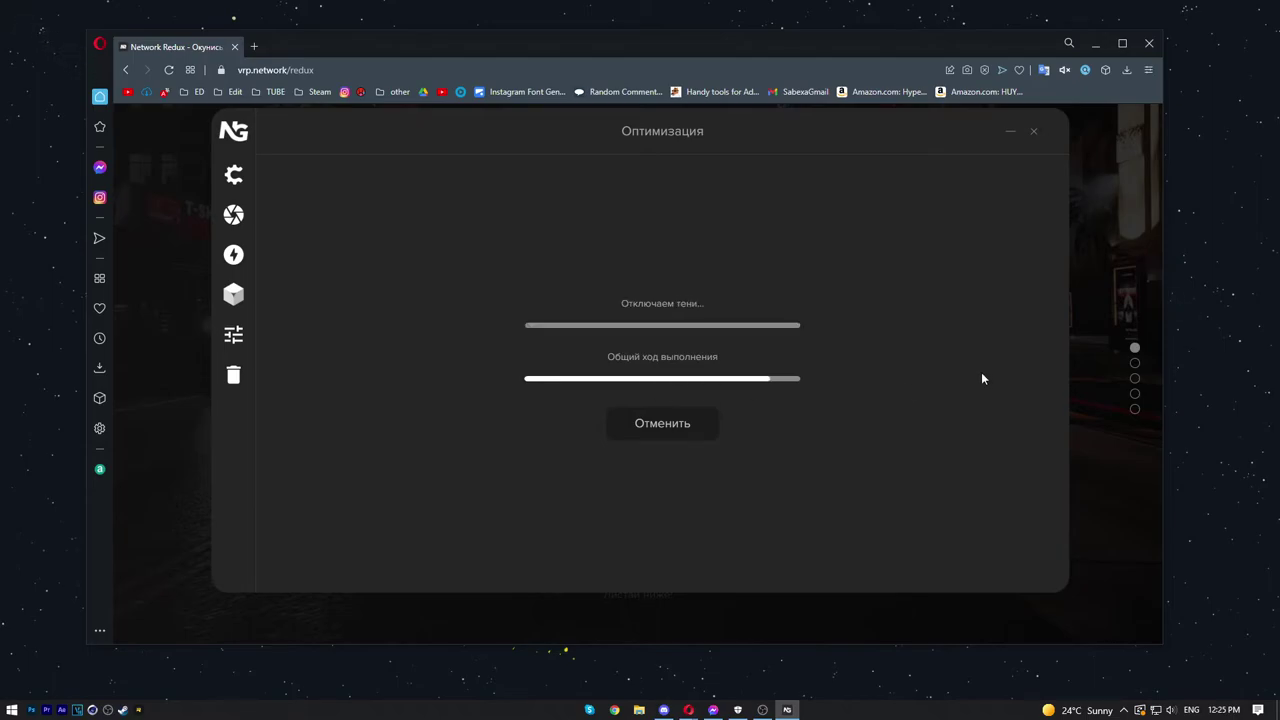
pyautogui.moveTo(636, 384)
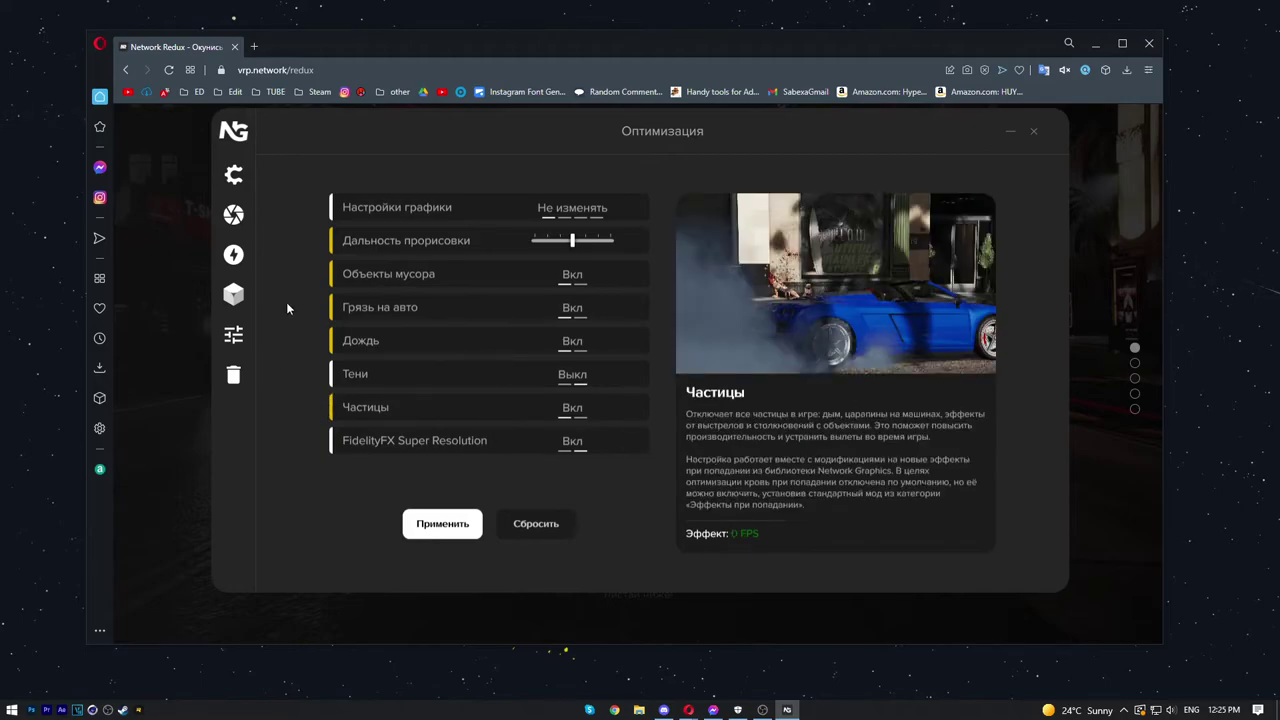
pyautogui.moveTo(406, 276)
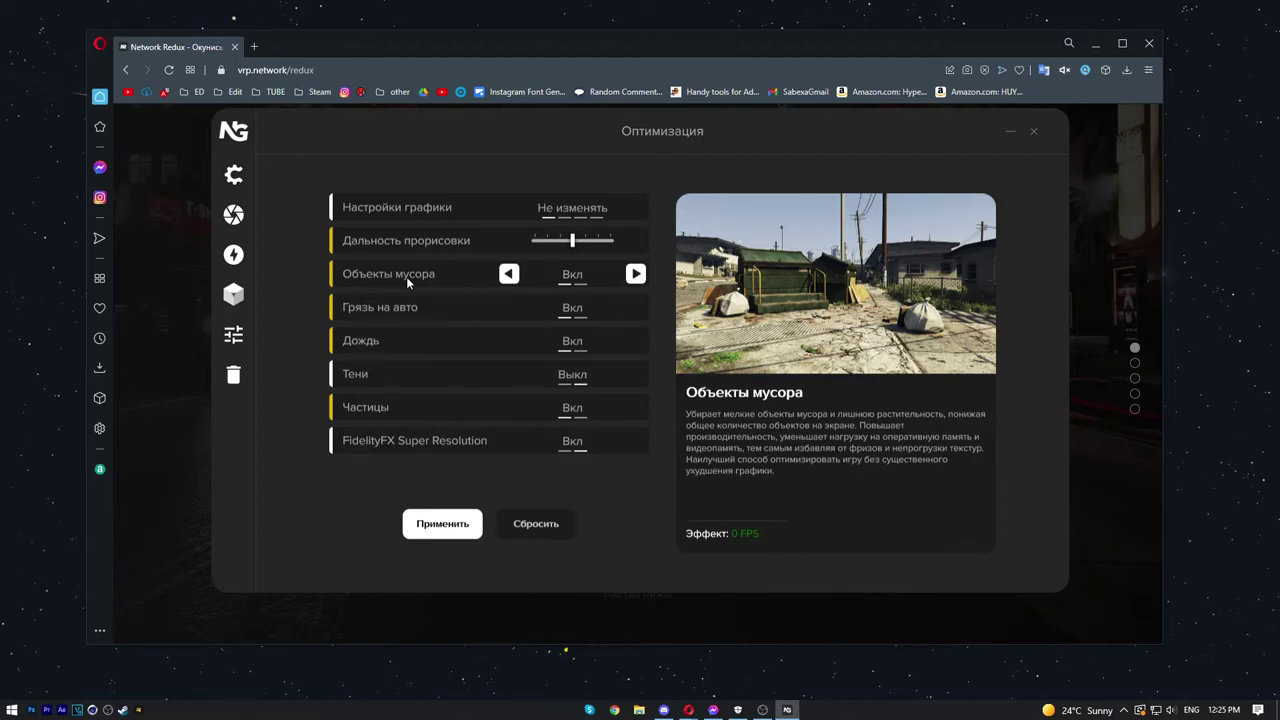
# Step: Go to the Модификации library, view the SAIGA | Blue Spring mod's details, and return to the mod list
pyautogui.moveTo(250, 258)
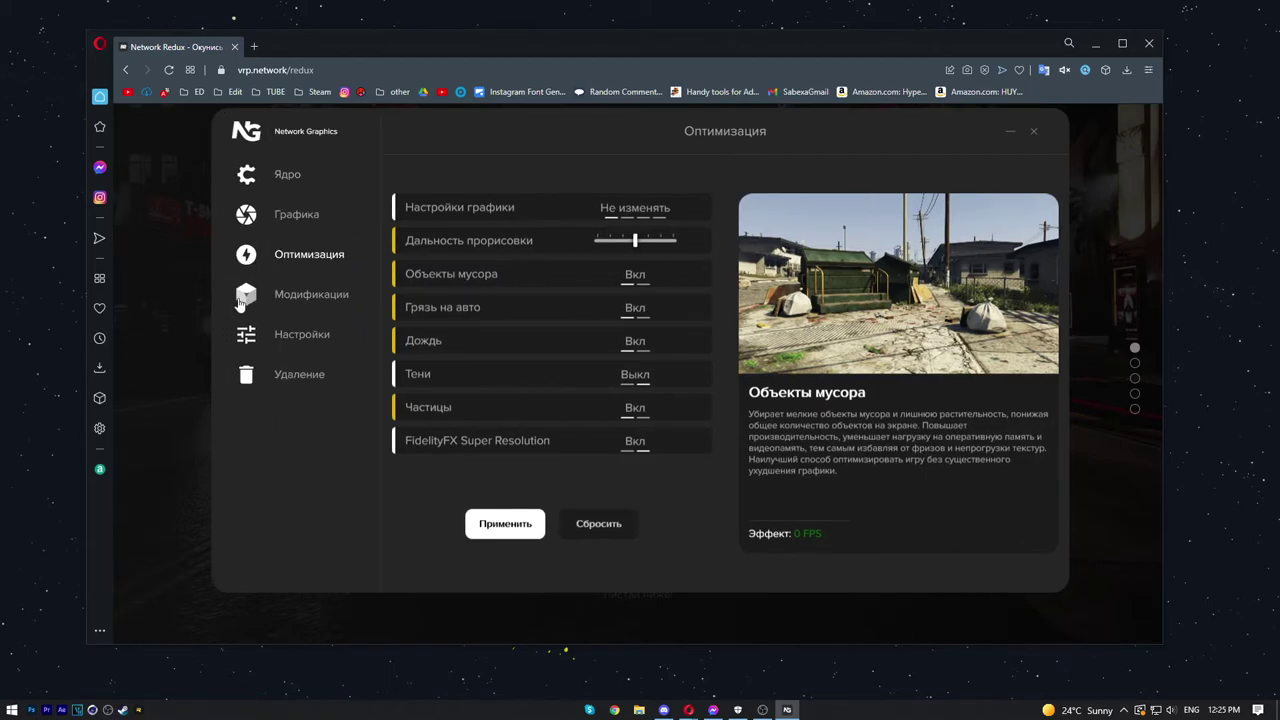
pyautogui.click(244, 298)
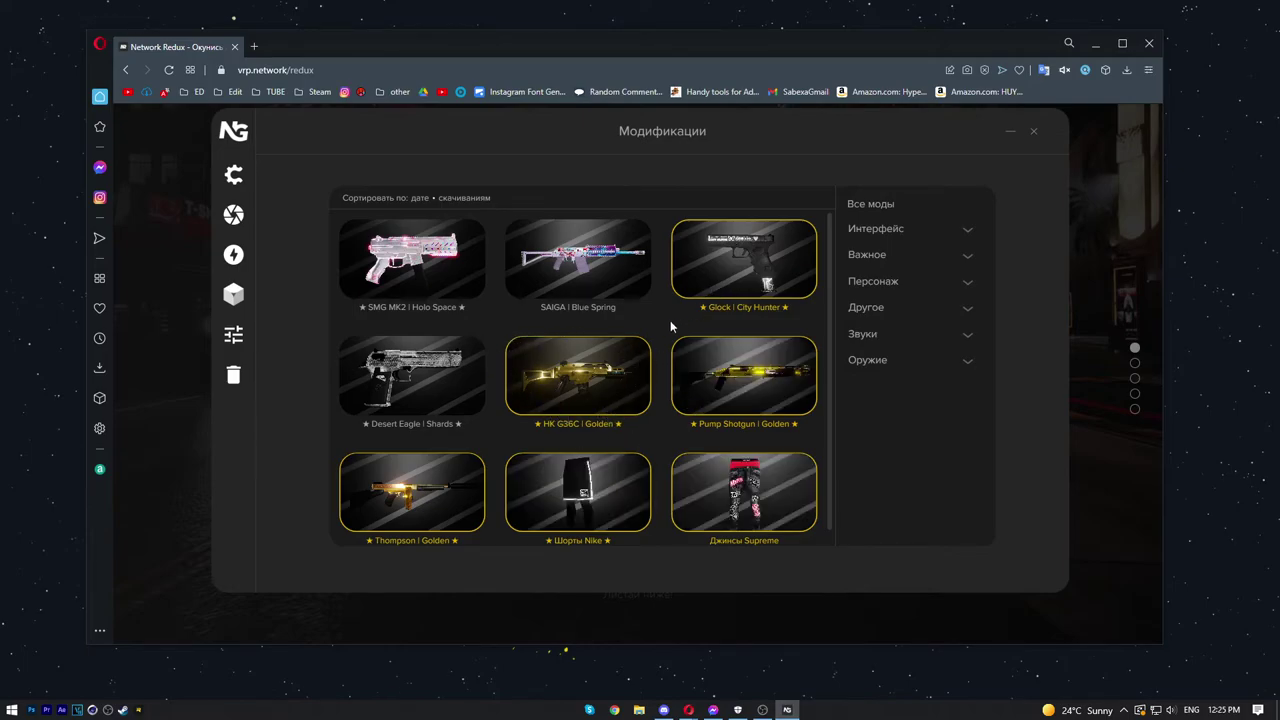
pyautogui.scroll(-2, 668, 380)
pyautogui.scroll(2, 668, 385)
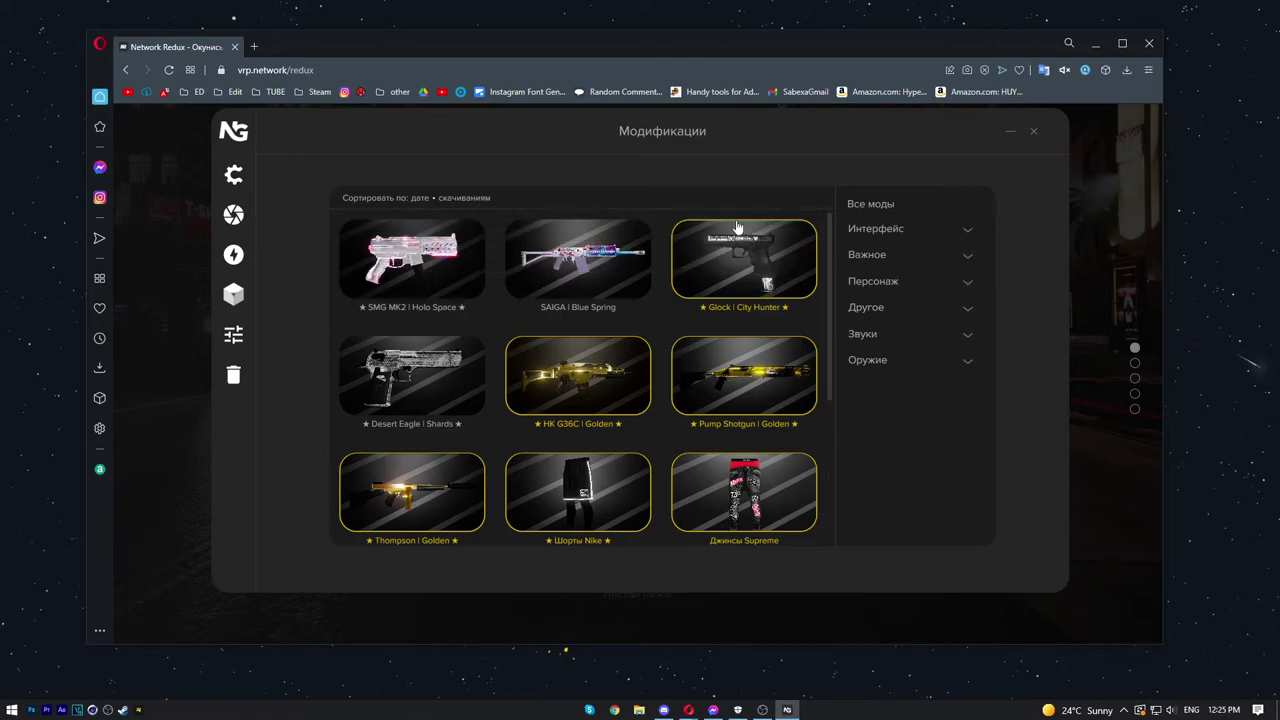
pyautogui.scroll(-2, 705, 305)
pyautogui.scroll(2, 650, 295)
pyautogui.click(574, 268)
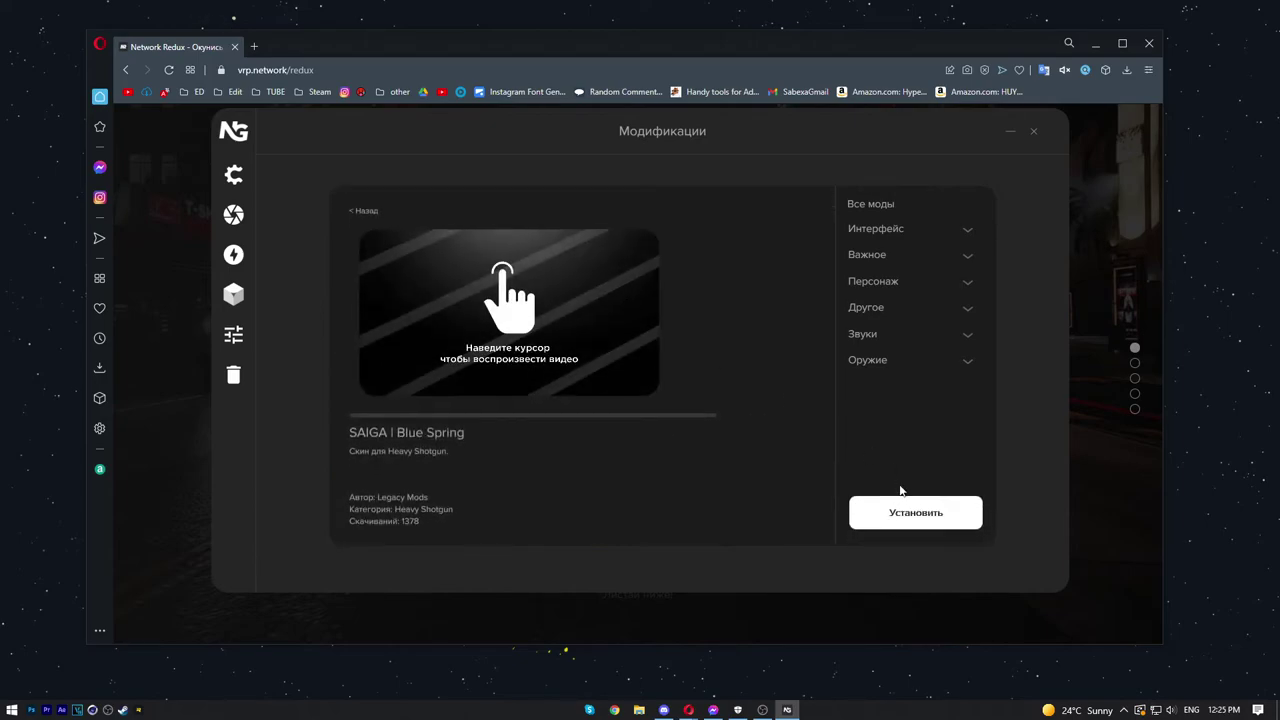
pyautogui.click(878, 511)
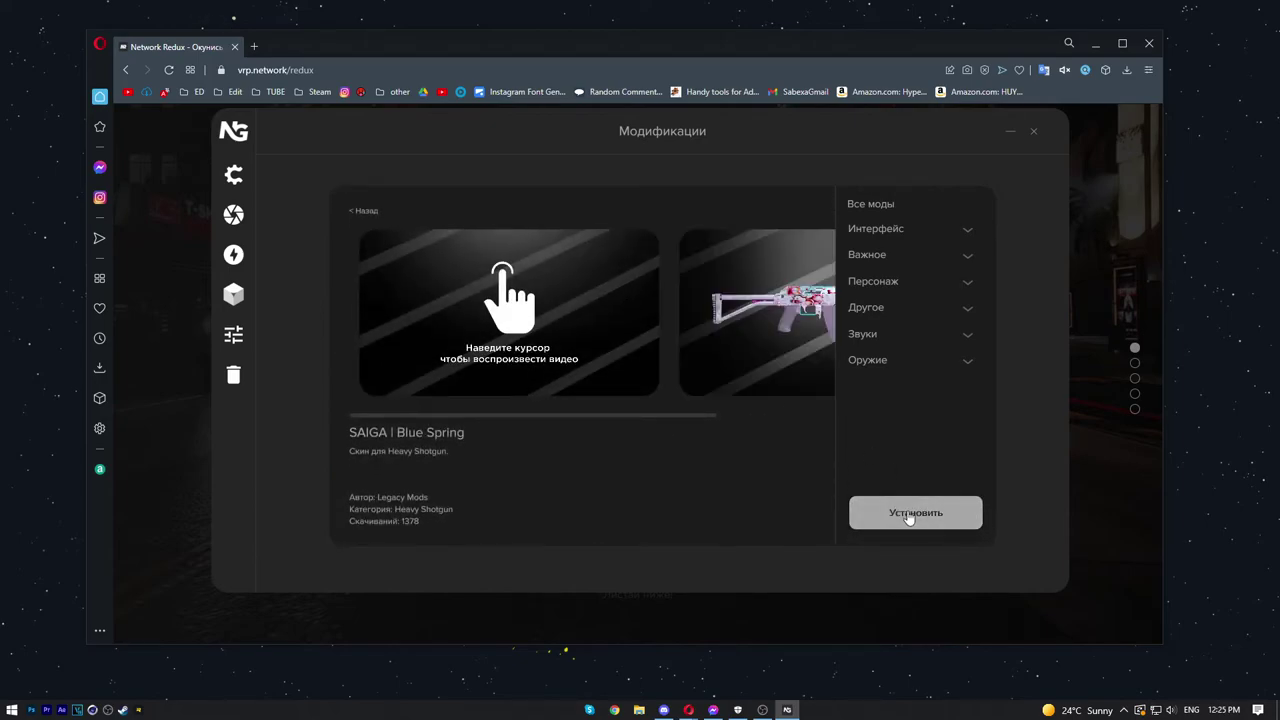
pyautogui.click(374, 214)
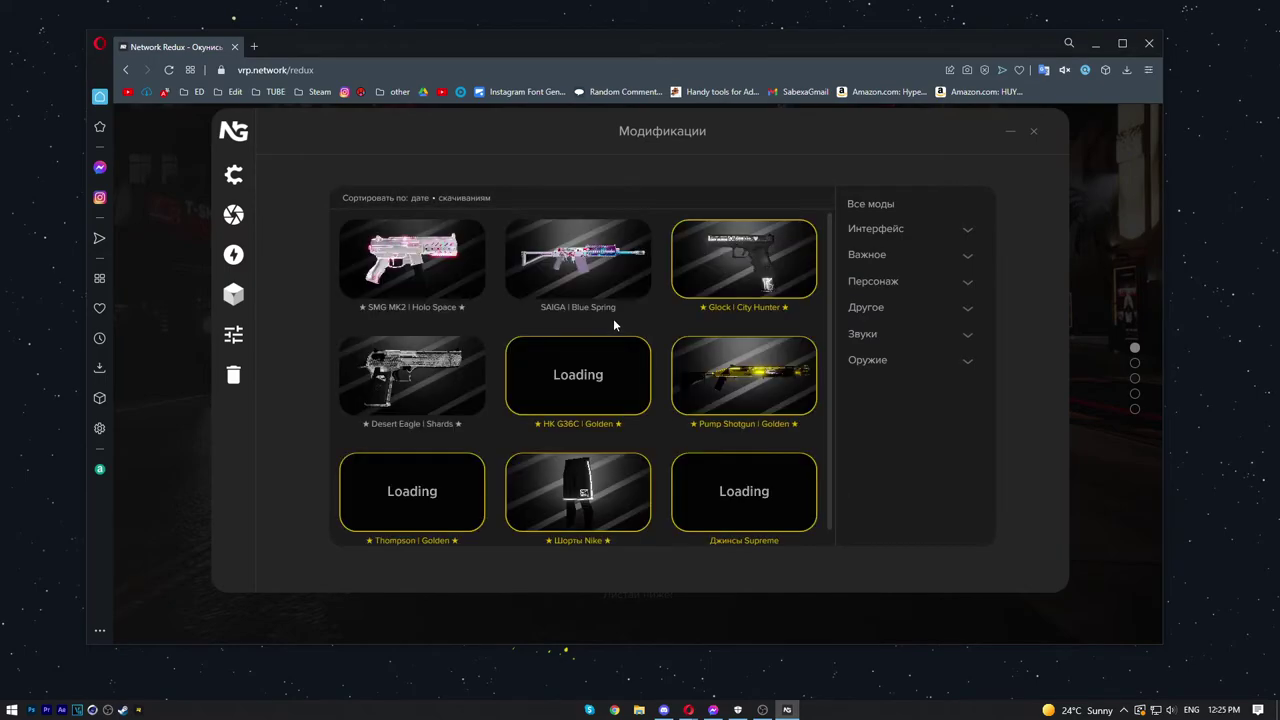
# Step: Browse the full list of modifications, covering the weapon skins, clothing, crosshairs, effects and sound mods
pyautogui.scroll(-5, 613, 318)
pyautogui.scroll(2, 615, 318)
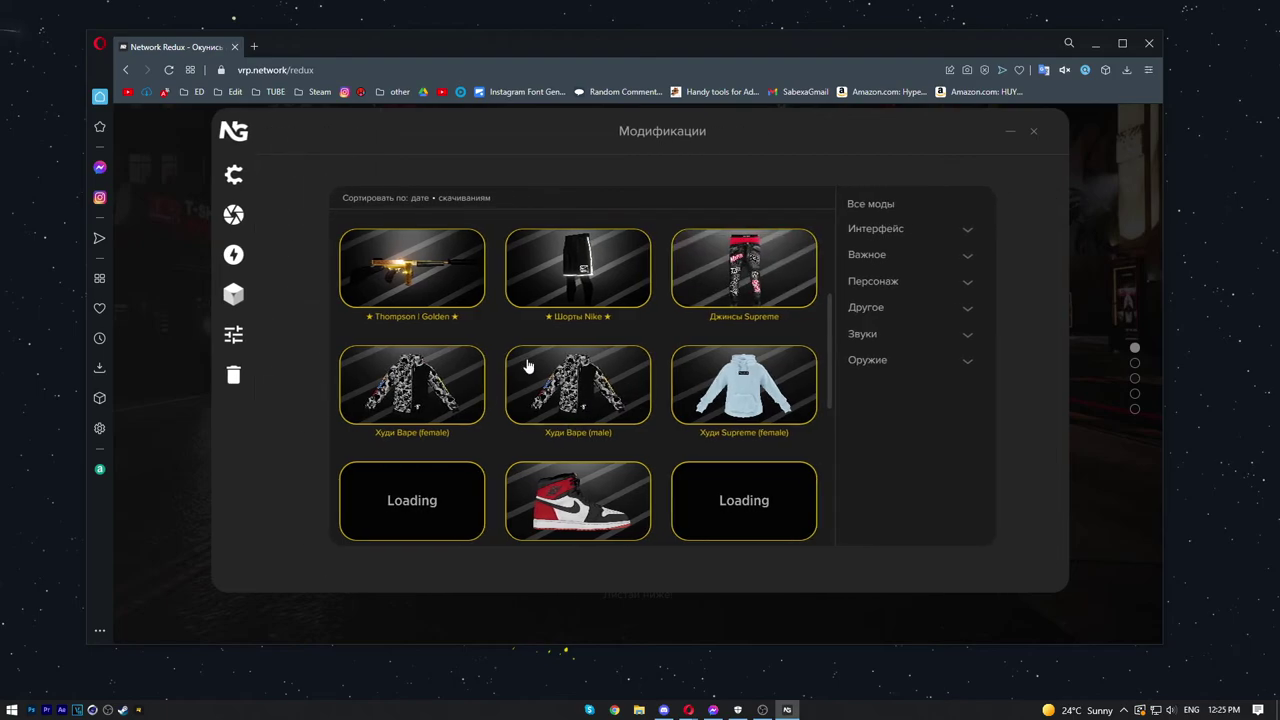
pyautogui.scroll(-10, 636, 362)
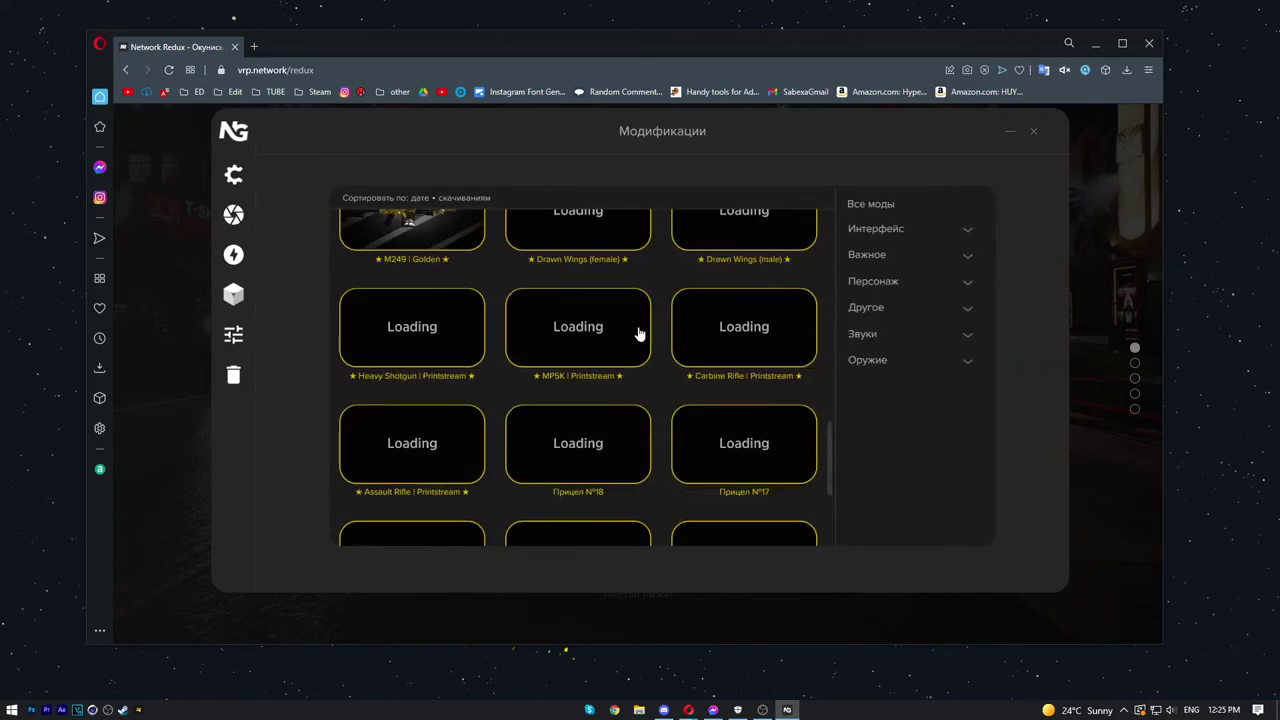
pyautogui.scroll(-2, 617, 348)
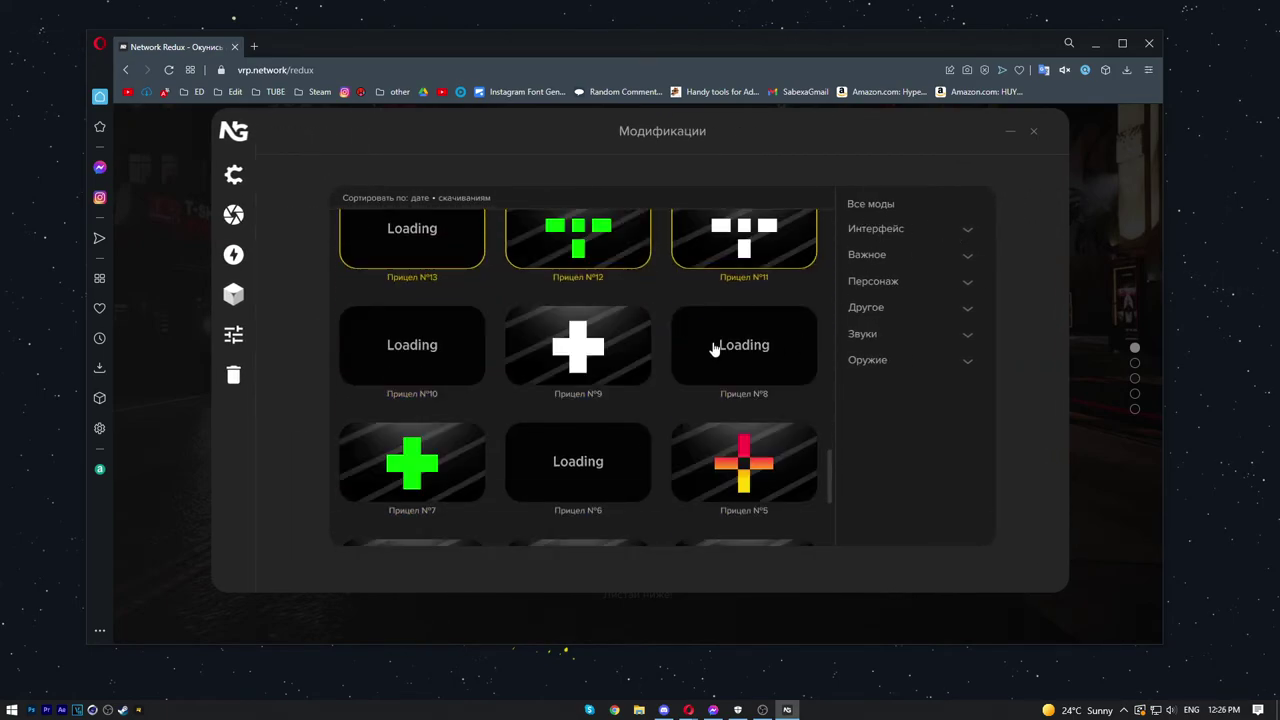
pyautogui.scroll(-1, 603, 338)
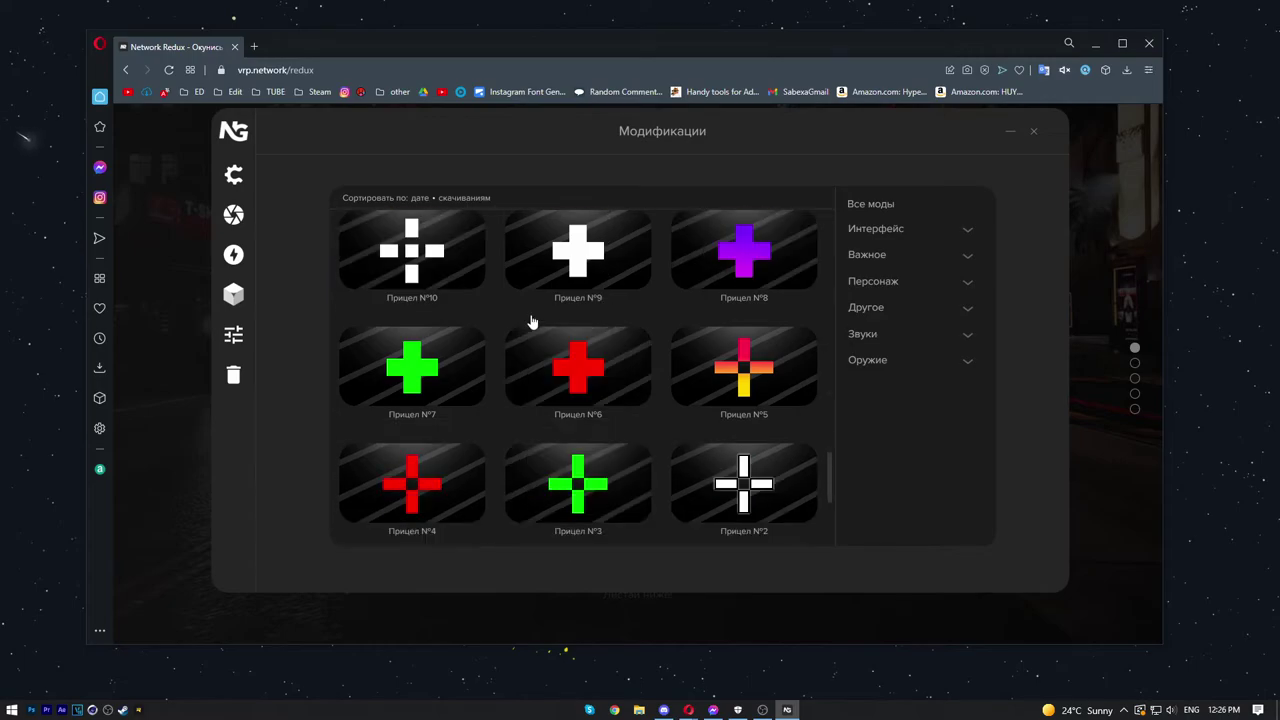
pyautogui.scroll(-1, 641, 346)
pyautogui.scroll(-5, 560, 400)
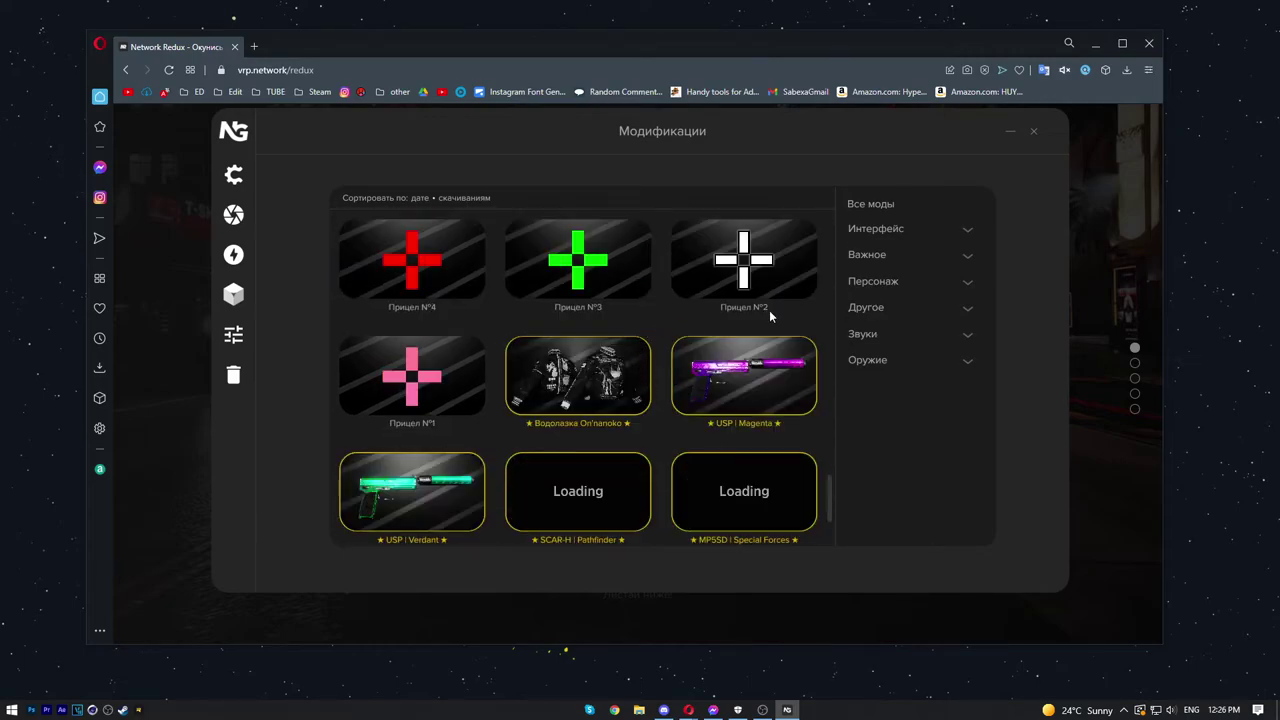
pyautogui.scroll(-2, 580, 328)
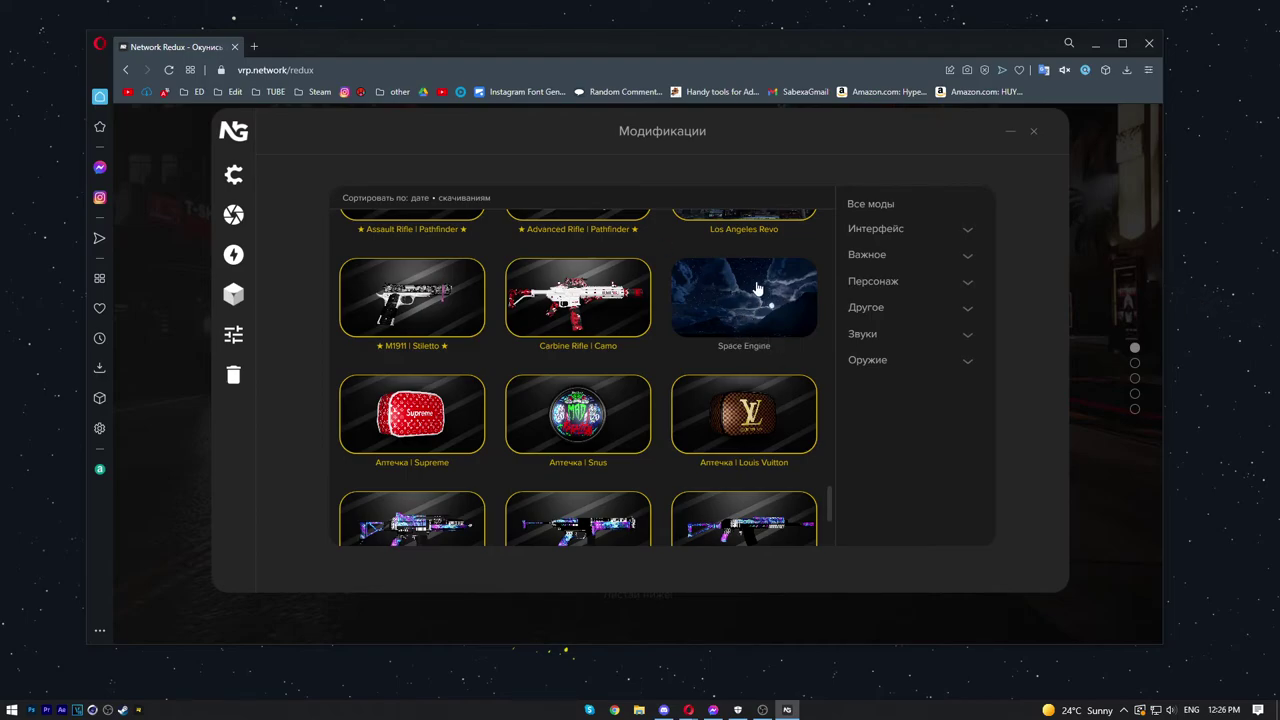
pyautogui.scroll(-1, 760, 292)
pyautogui.scroll(-5, 760, 292)
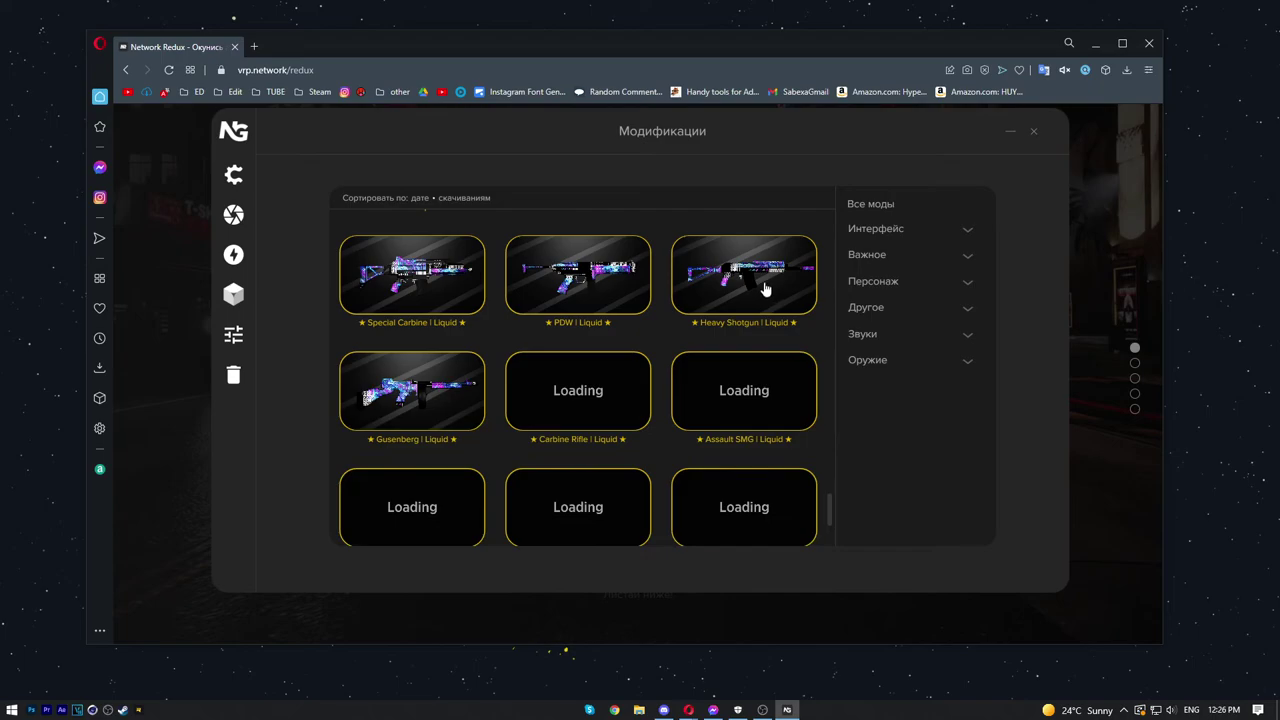
pyautogui.scroll(-2, 755, 318)
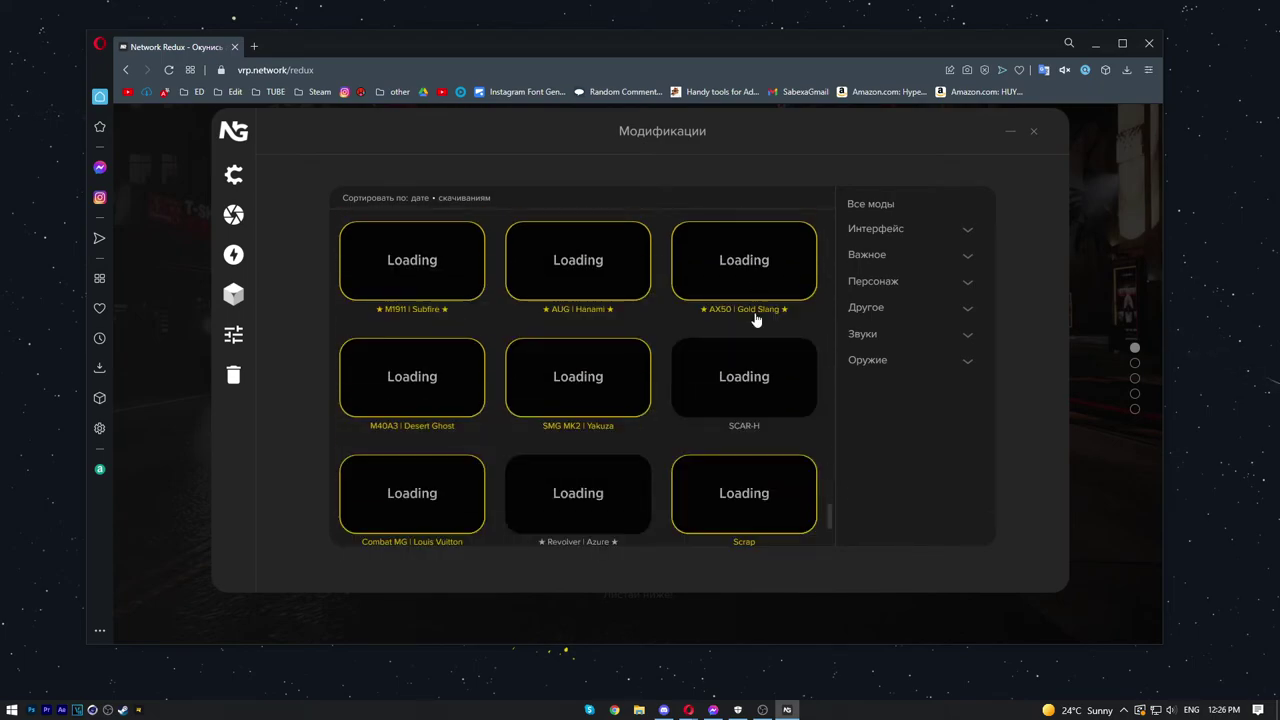
pyautogui.scroll(-2, 755, 315)
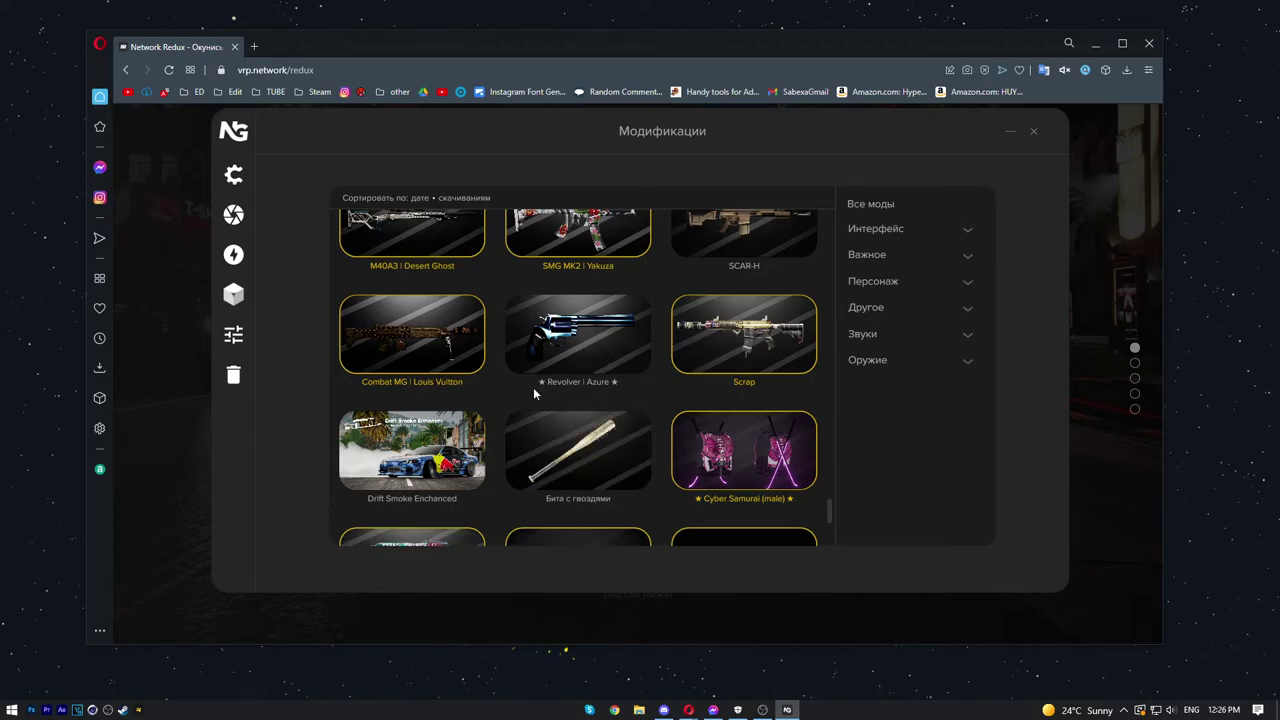
pyautogui.scroll(1, 692, 337)
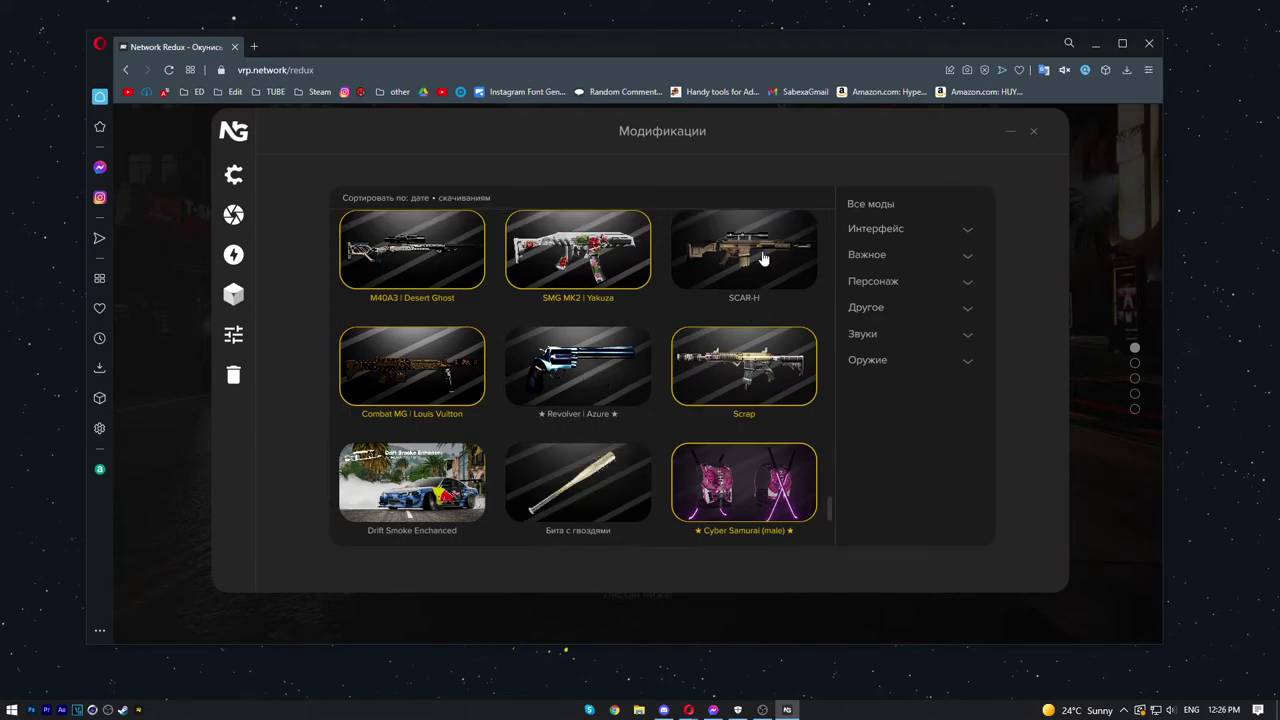
pyautogui.scroll(-10, 540, 380)
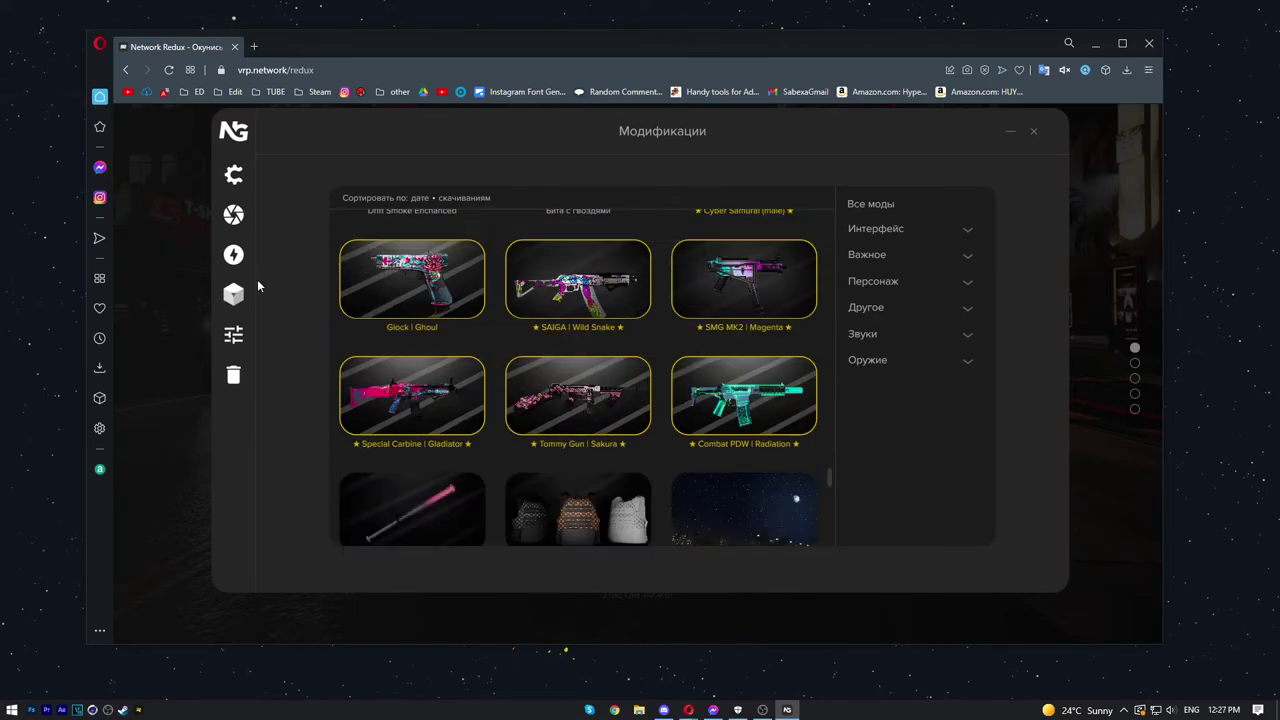
pyautogui.scroll(-4, 731, 332)
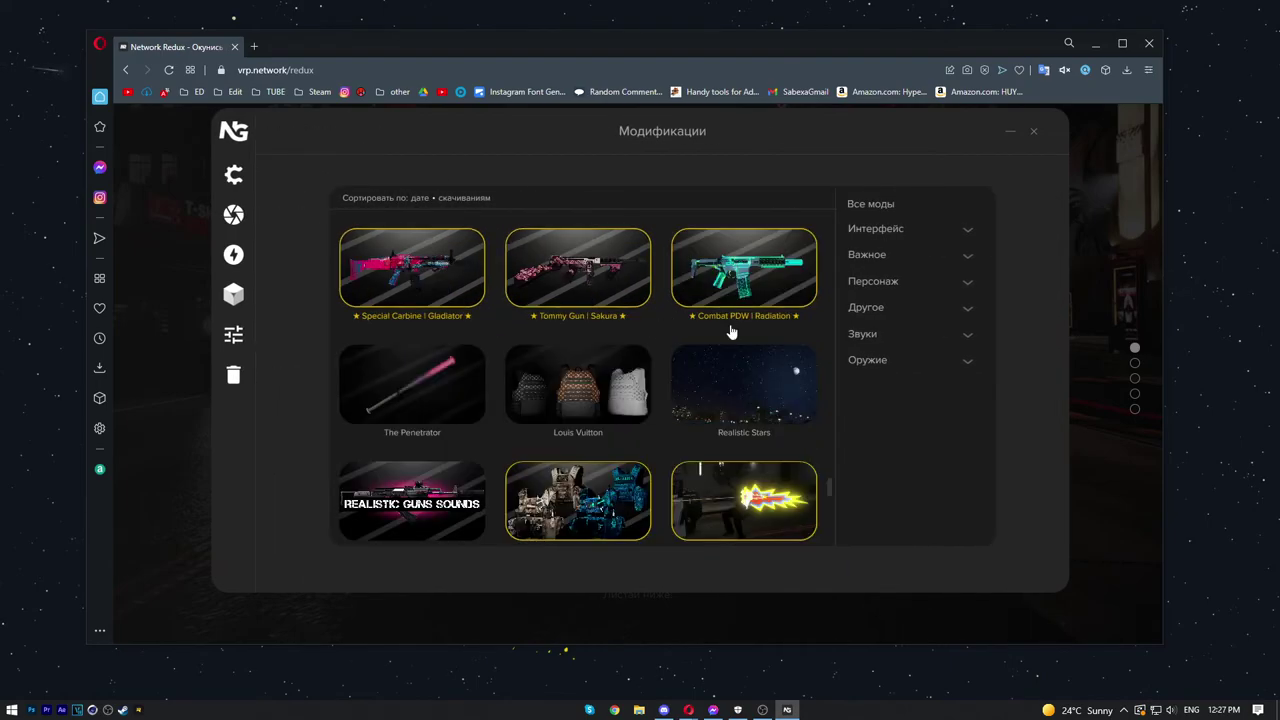
pyautogui.scroll(4, 731, 332)
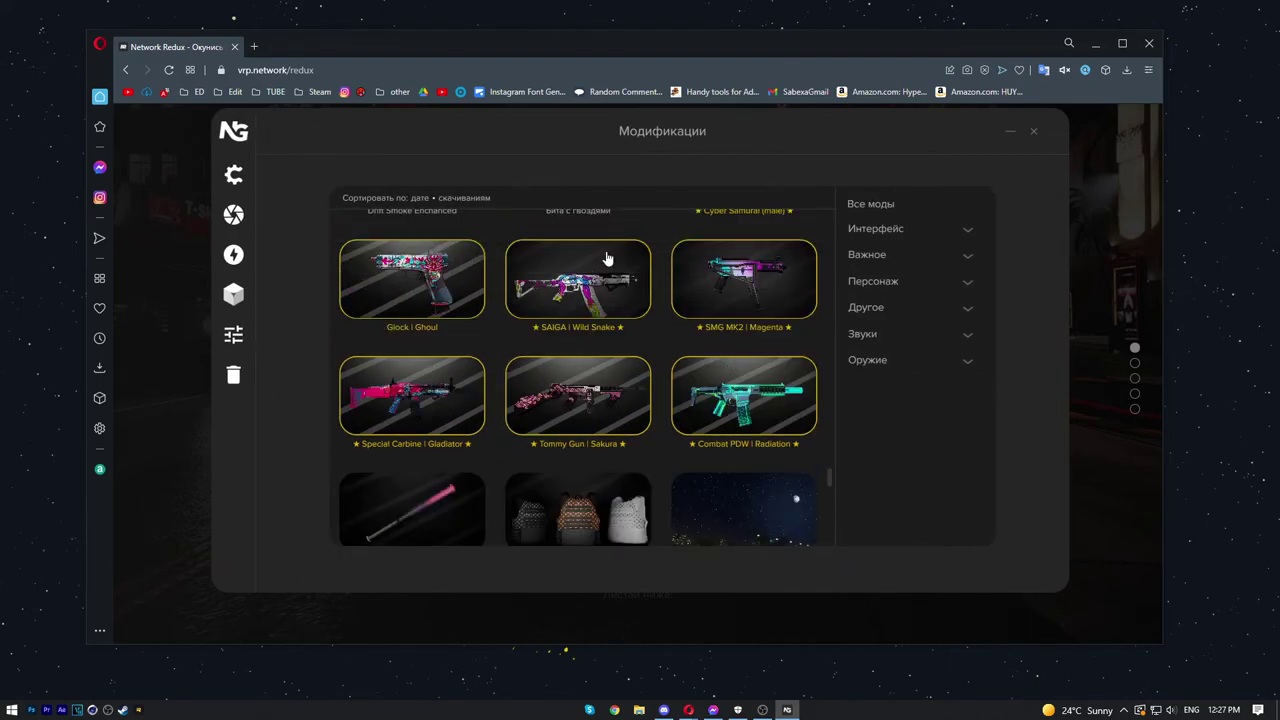
pyautogui.scroll(-5, 620, 390)
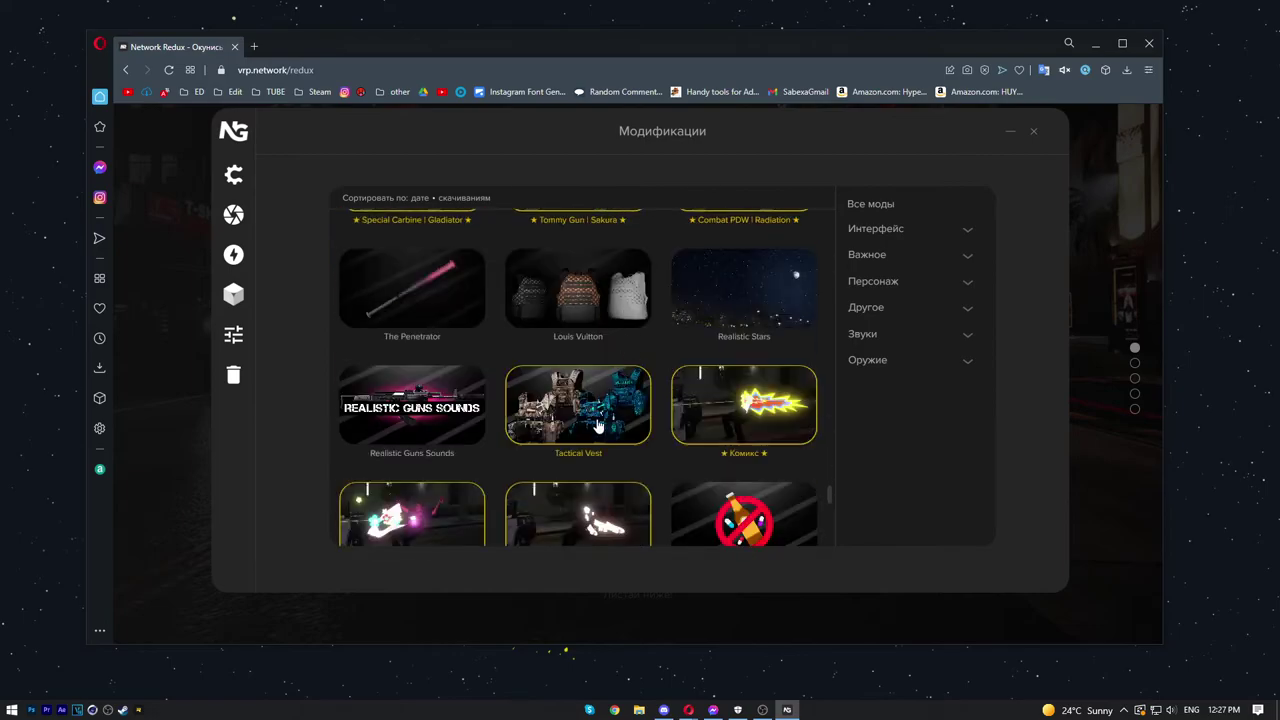
pyautogui.scroll(-3, 566, 412)
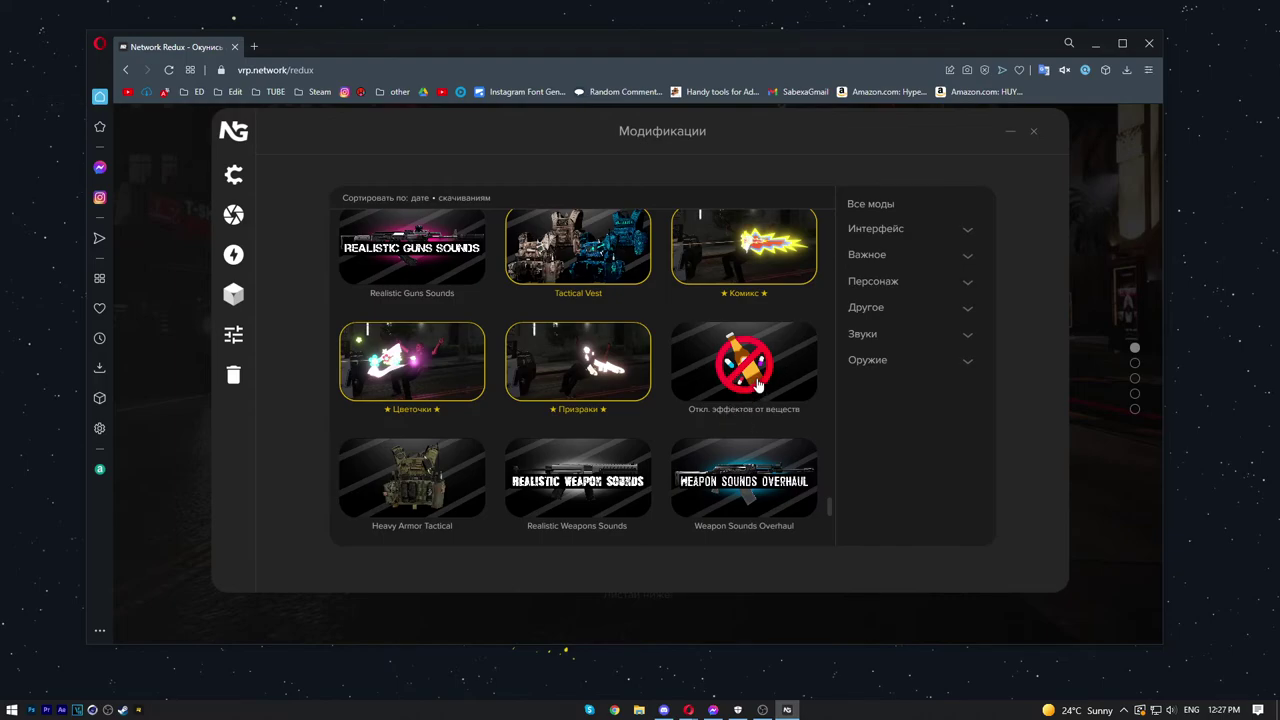
pyautogui.scroll(-1, 732, 417)
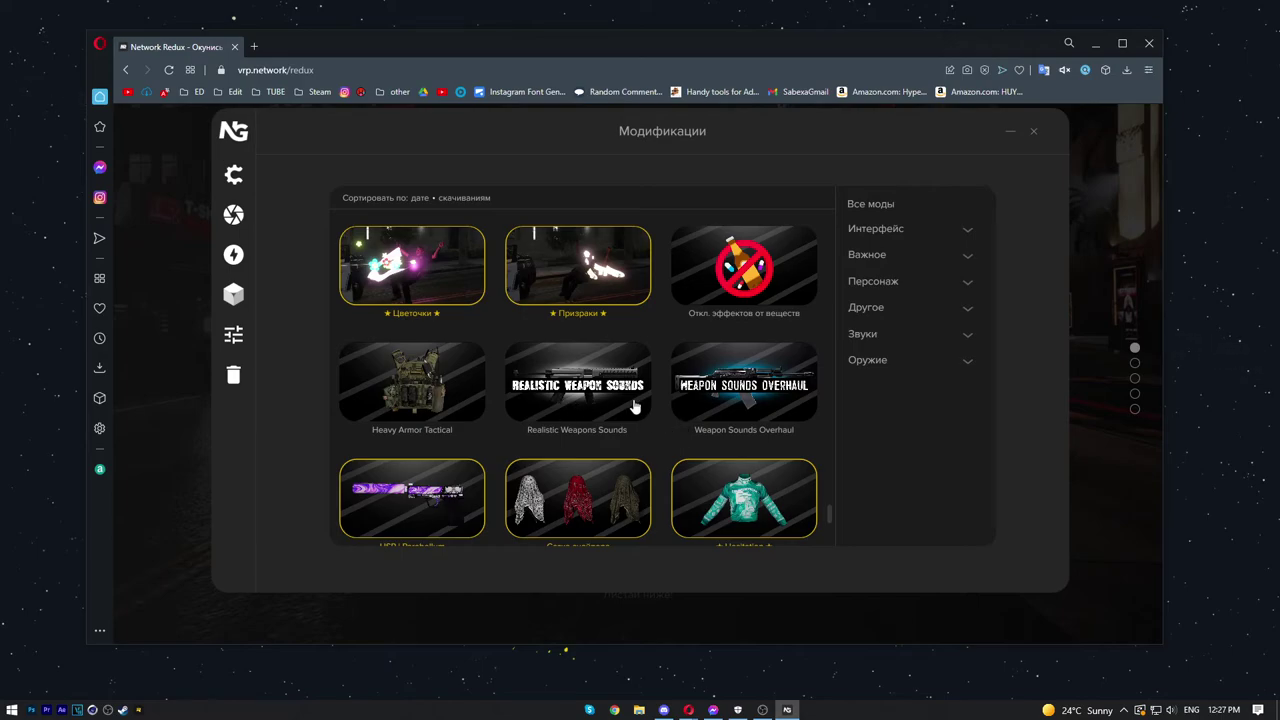
pyautogui.scroll(-4, 735, 405)
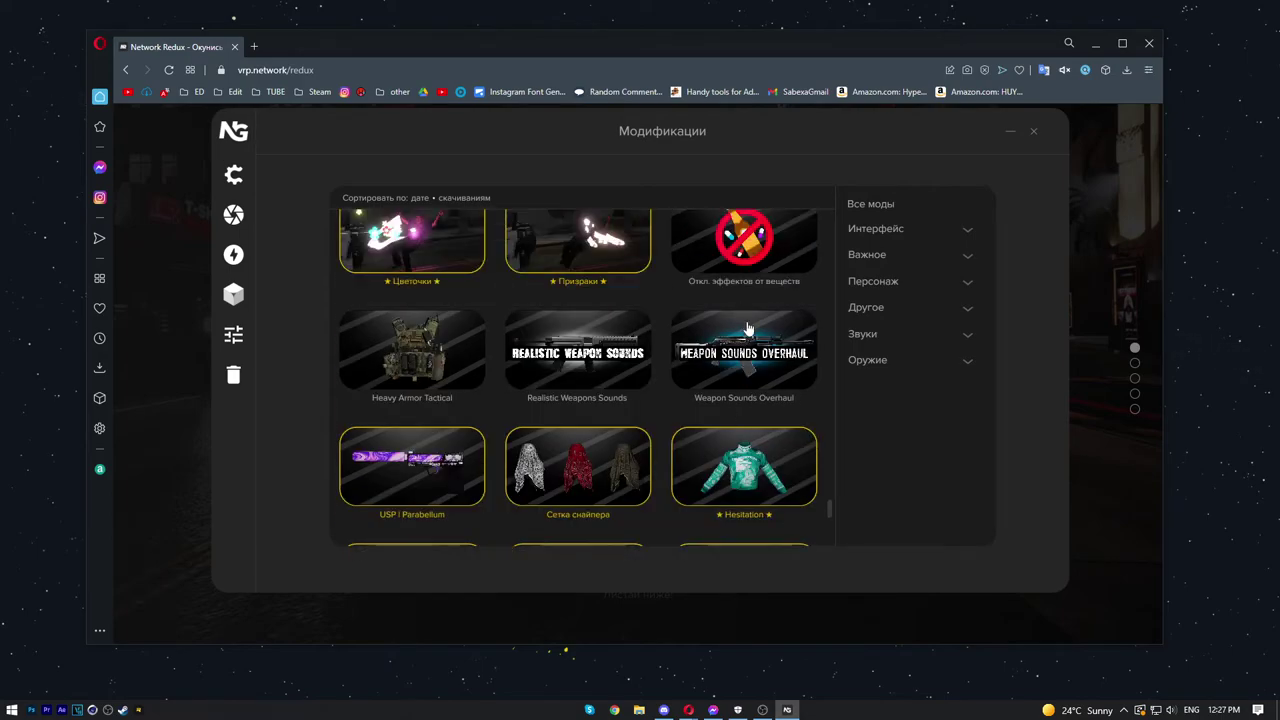
pyautogui.scroll(-2, 640, 390)
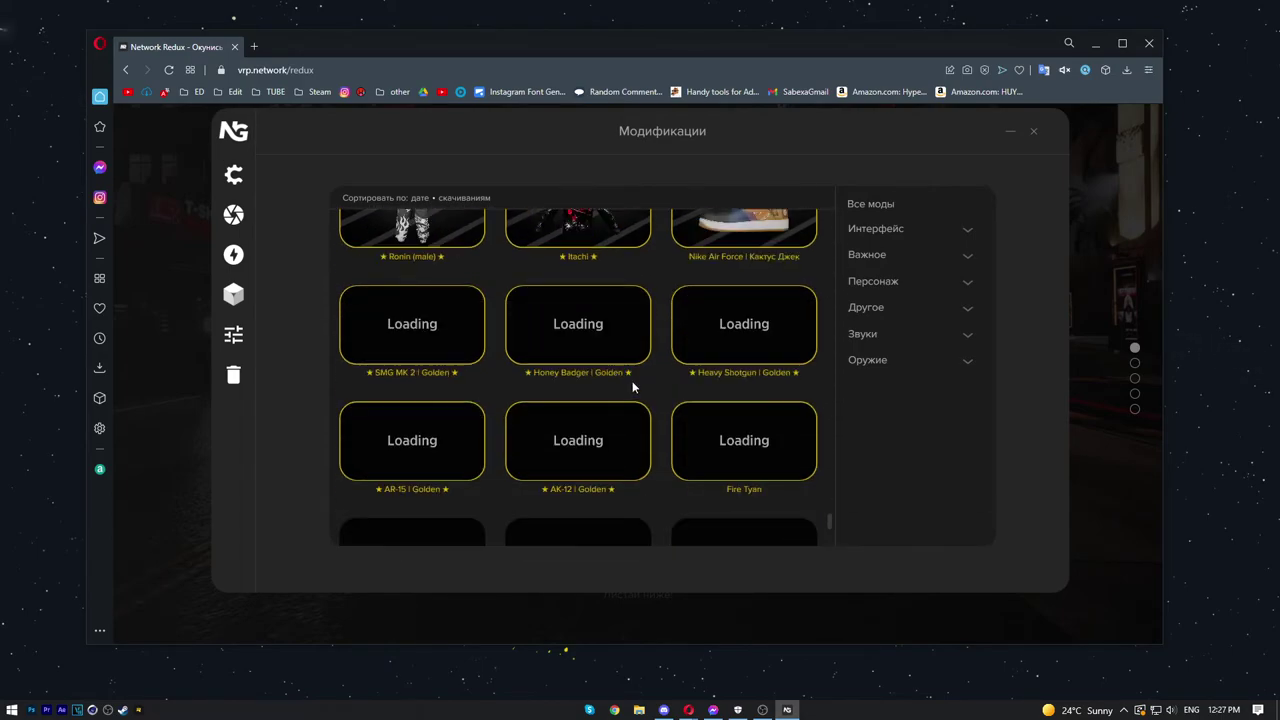
pyautogui.scroll(-1, 590, 335)
pyautogui.scroll(-2, 545, 390)
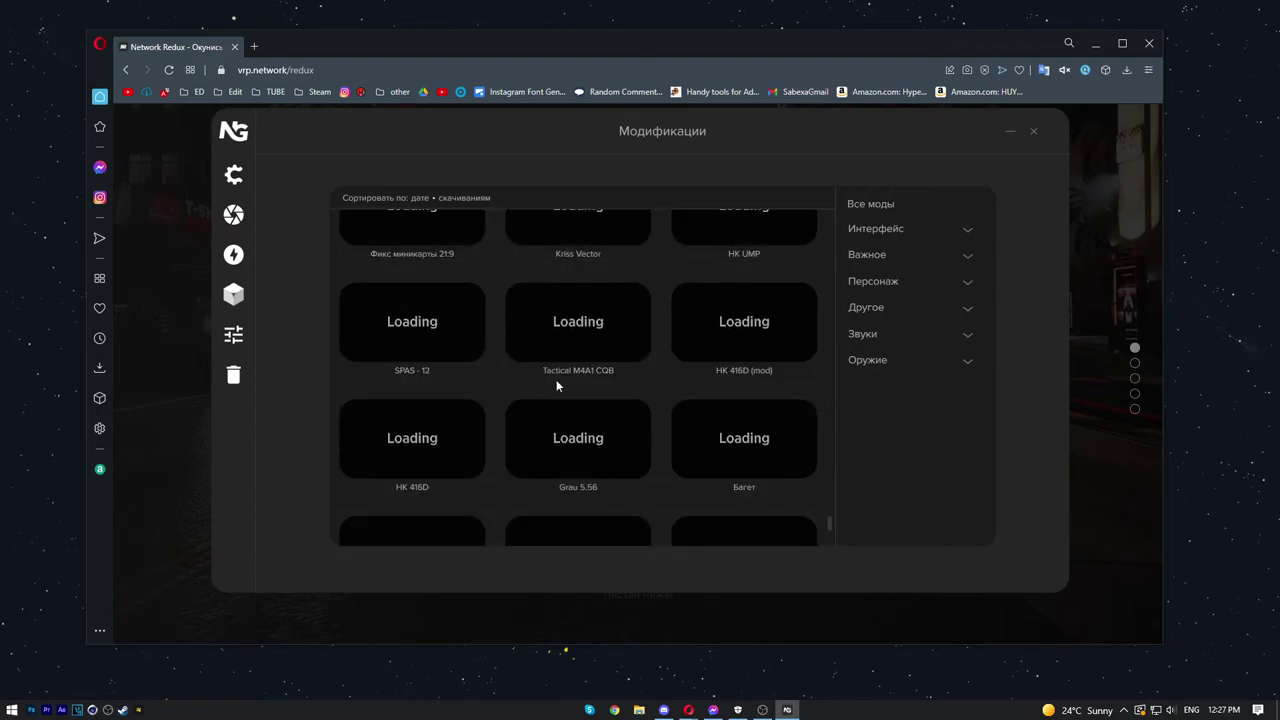
pyautogui.scroll(1, 632, 357)
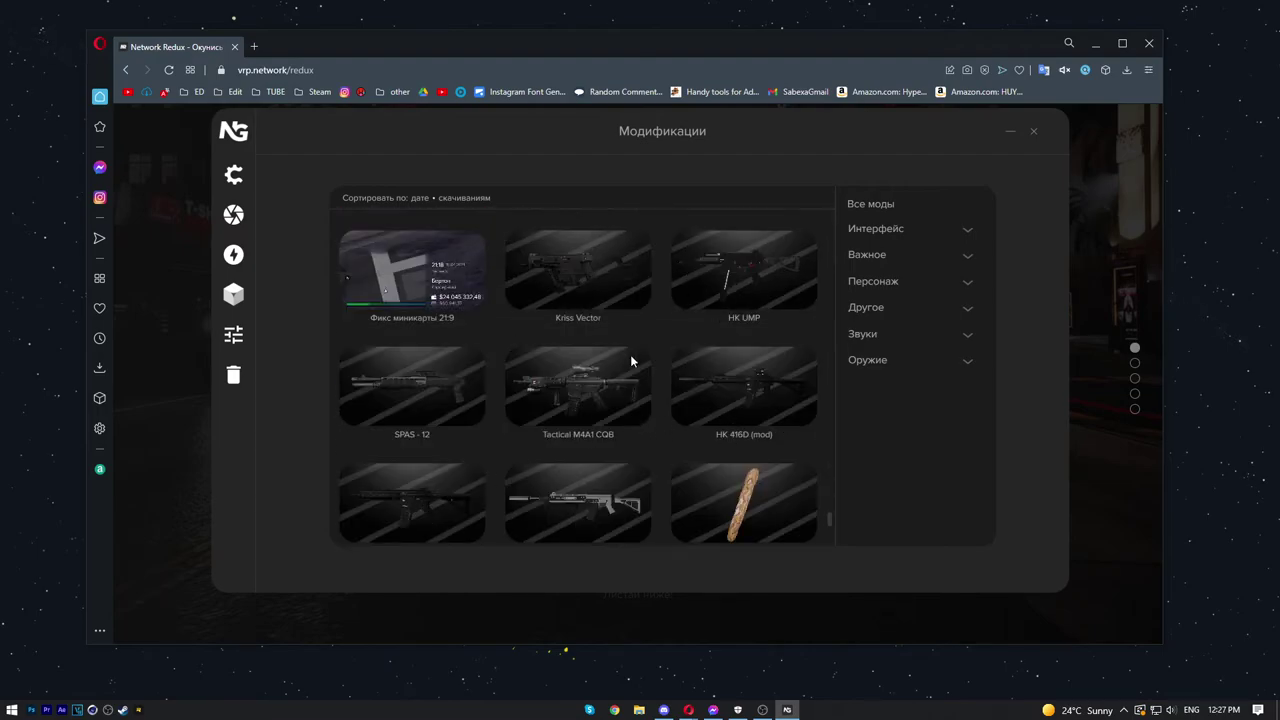
pyautogui.scroll(-2, 573, 396)
pyautogui.scroll(-1, 573, 396)
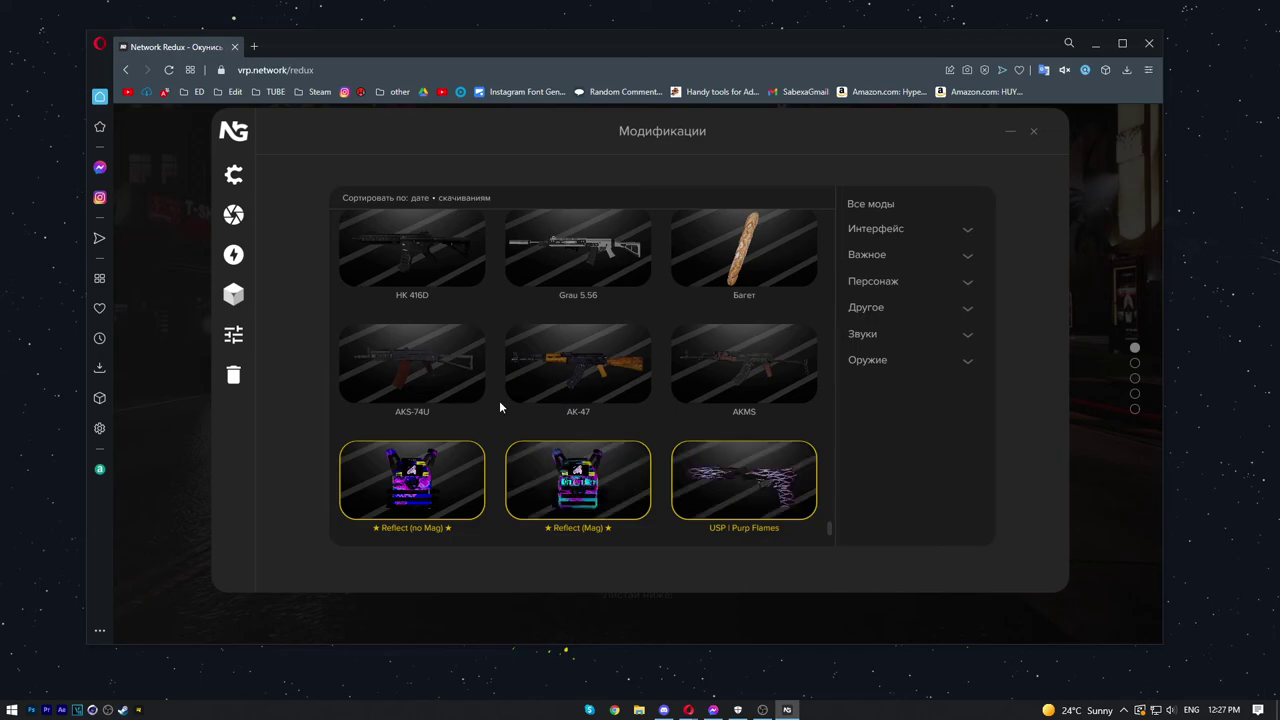
# Step: View the Настройки and Удаление sections, requesting the Network Core reinstallation that removes mods and declining it
pyautogui.click(250, 338)
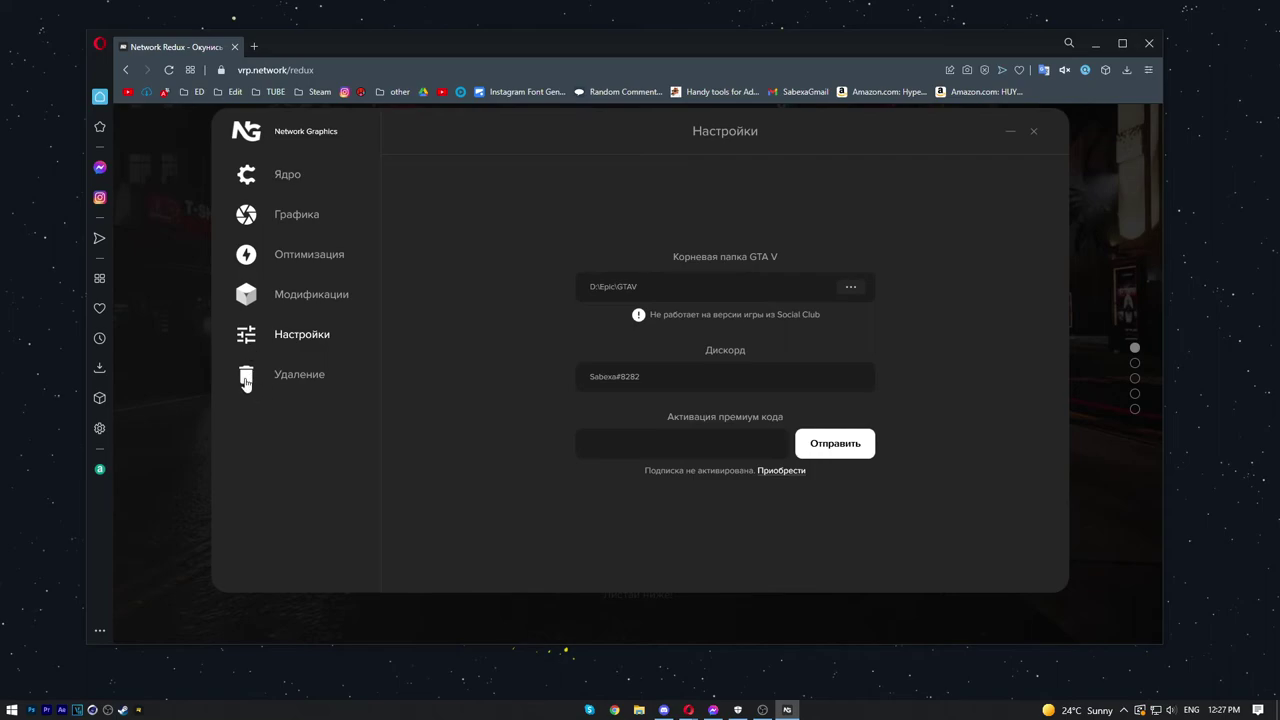
pyautogui.click(245, 380)
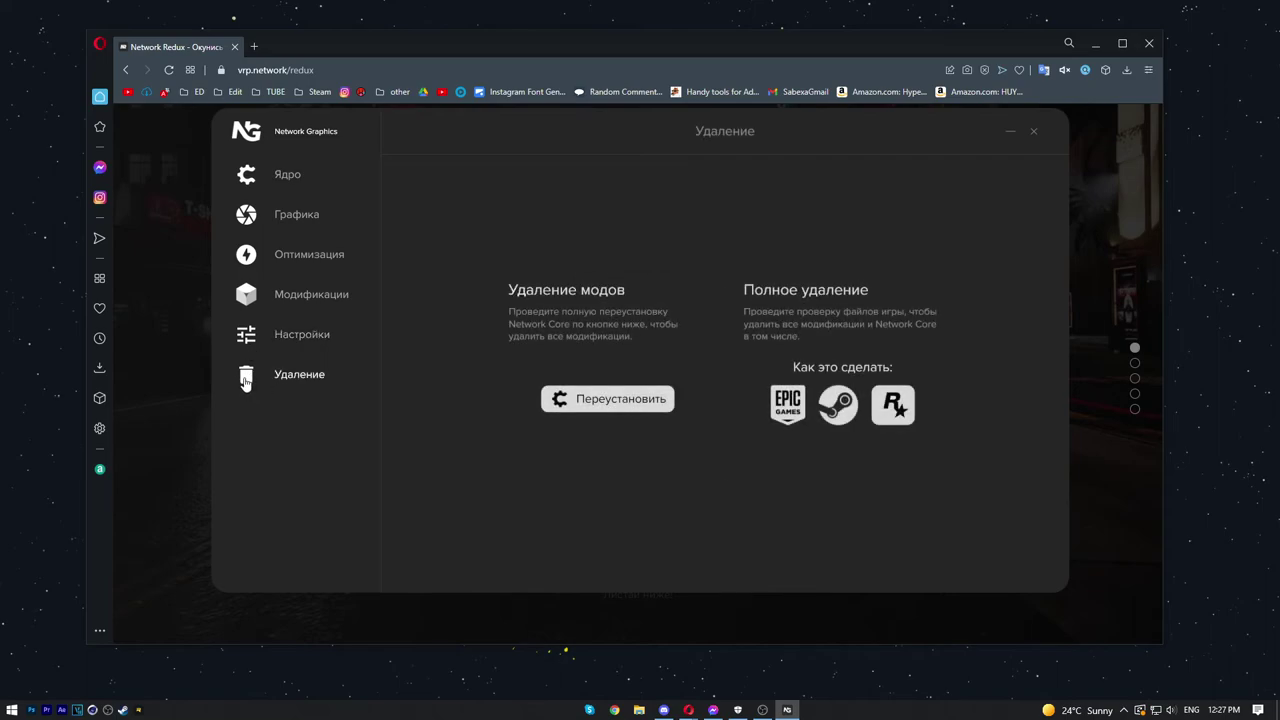
pyautogui.click(526, 401)
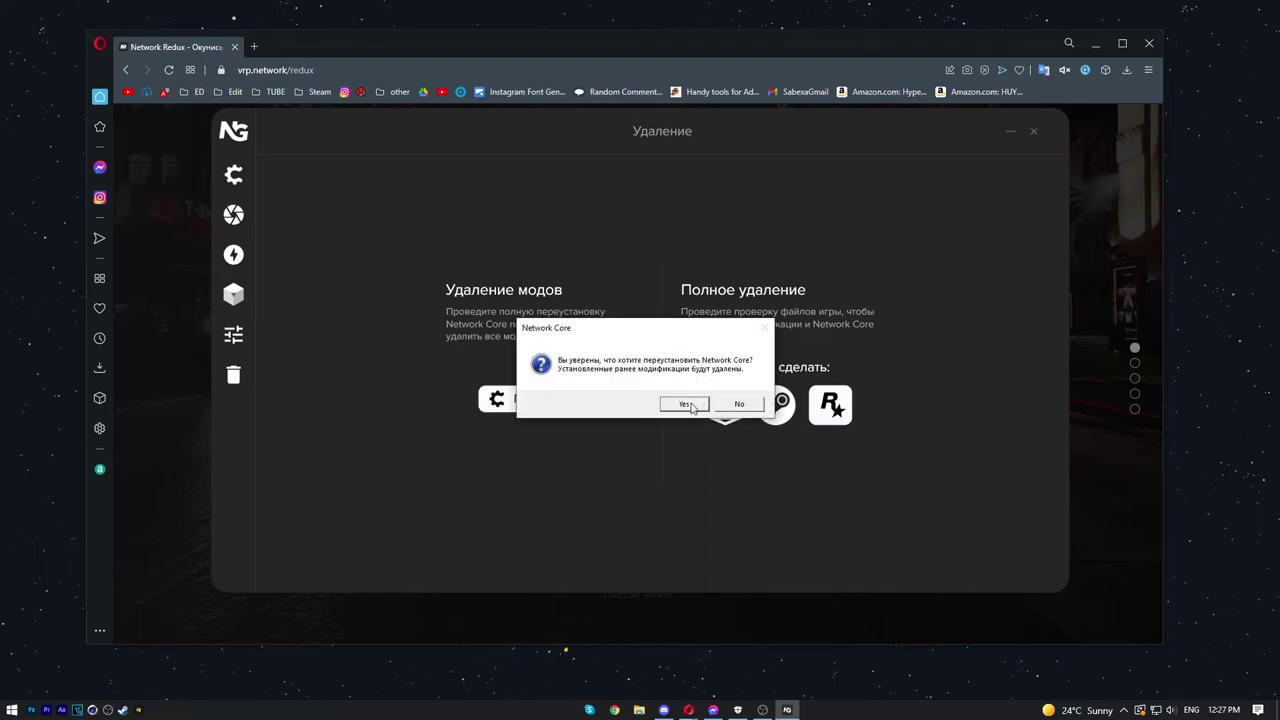
pyautogui.click(737, 404)
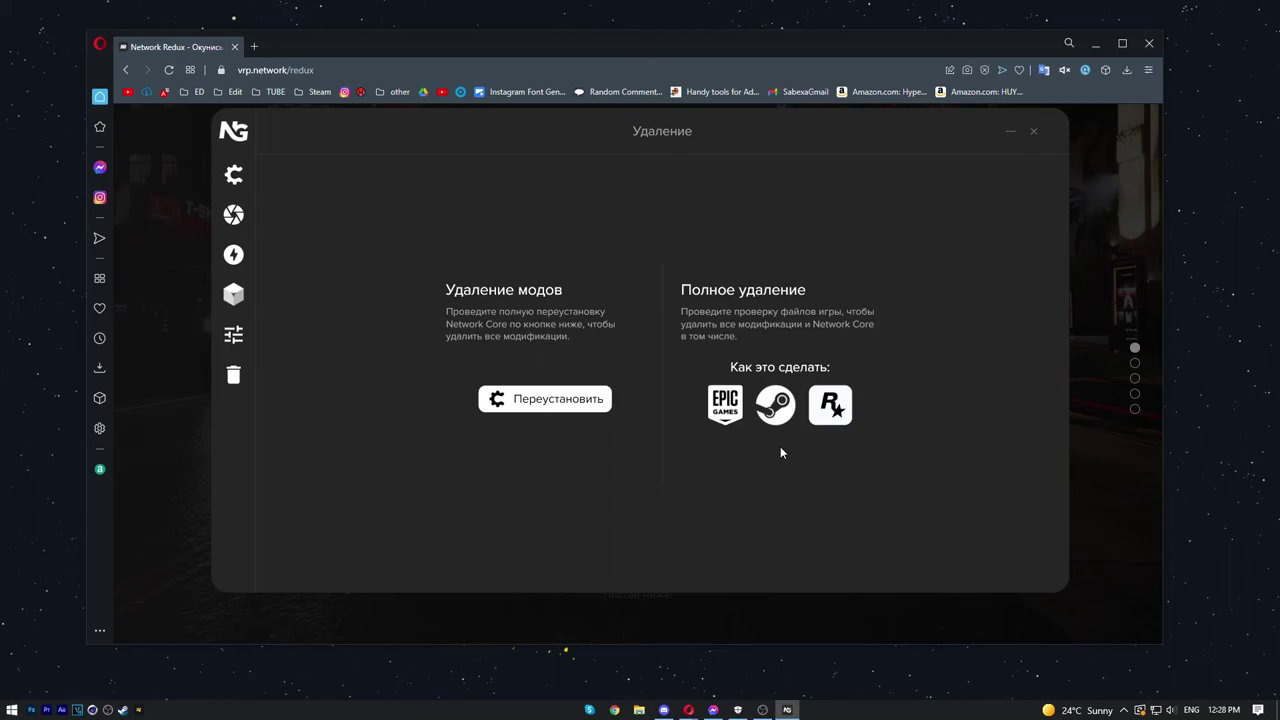
# Step: Revisit the Ядро, Графика and Оптимизация sections and check the description of the Тени option
pyautogui.click(280, 175)
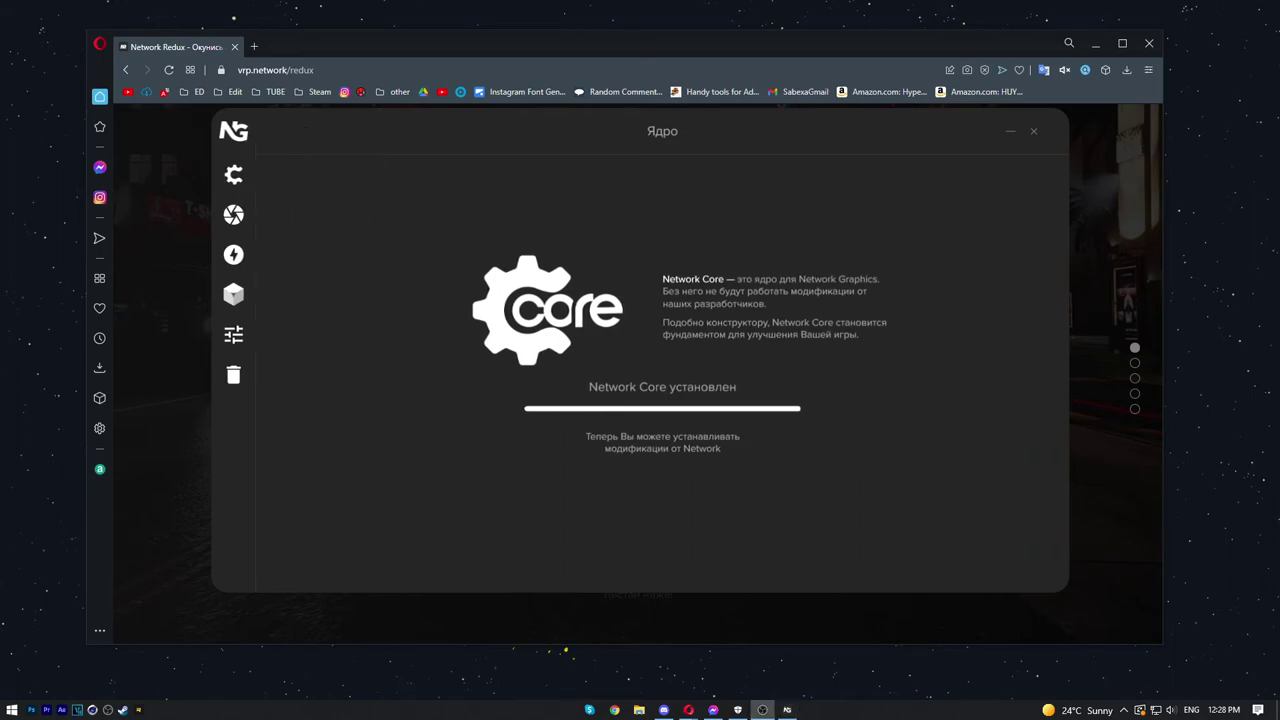
pyautogui.moveTo(222, 228)
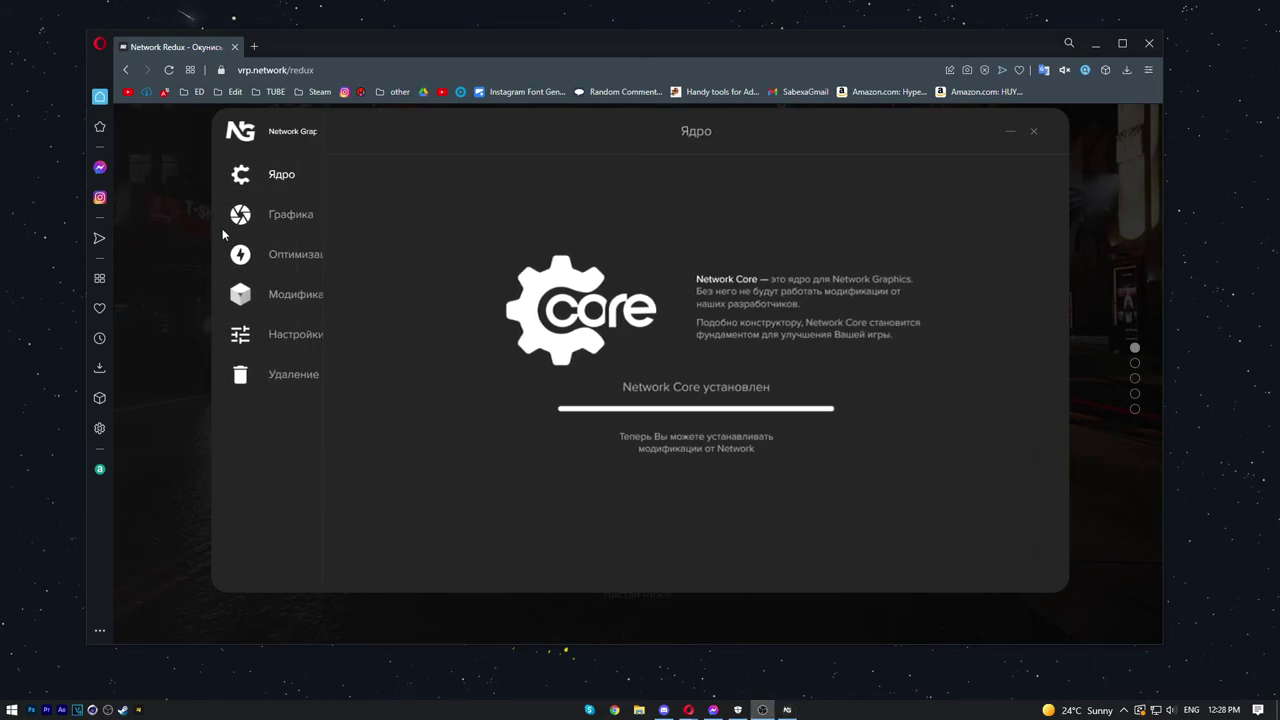
pyautogui.click(276, 218)
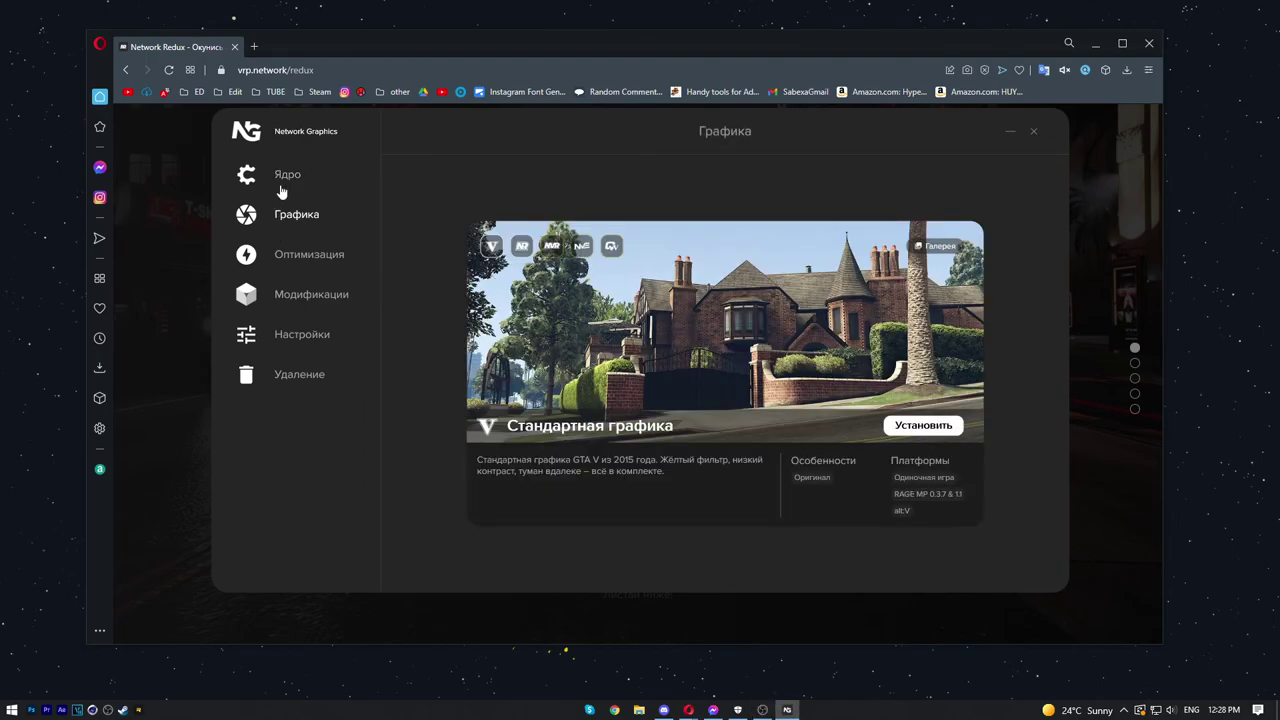
pyautogui.click(288, 253)
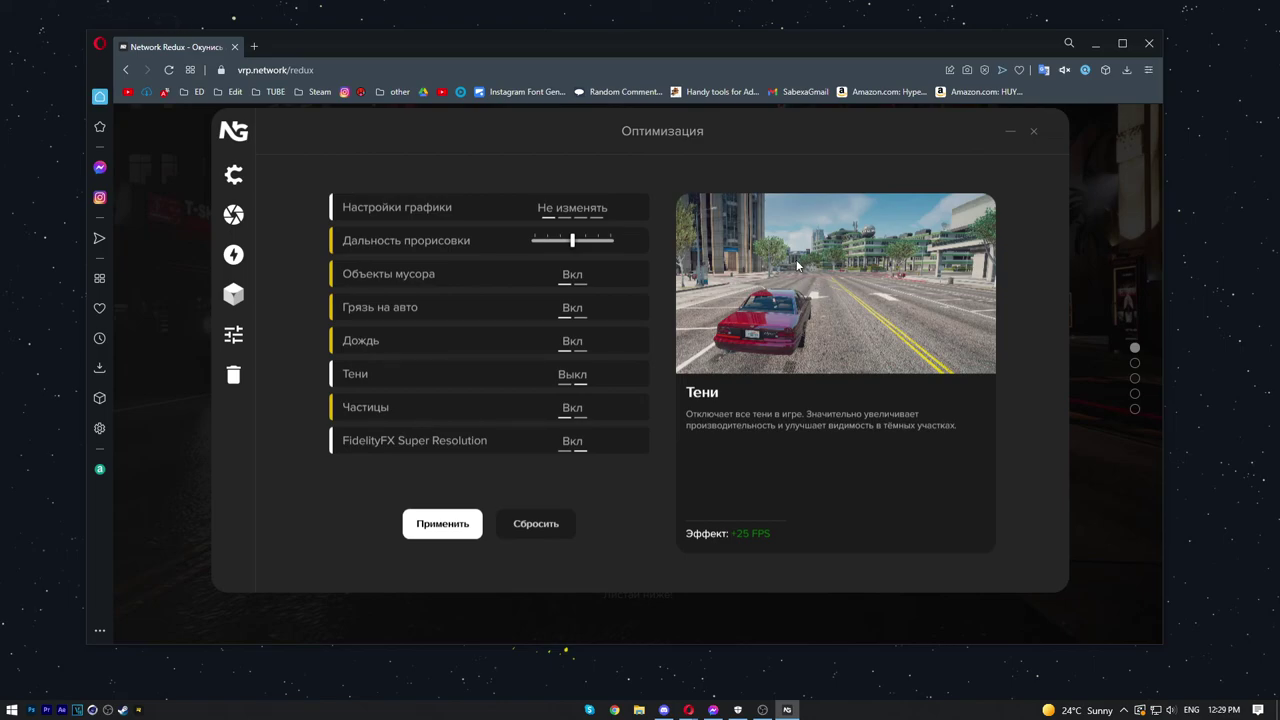
pyautogui.moveTo(589, 367)
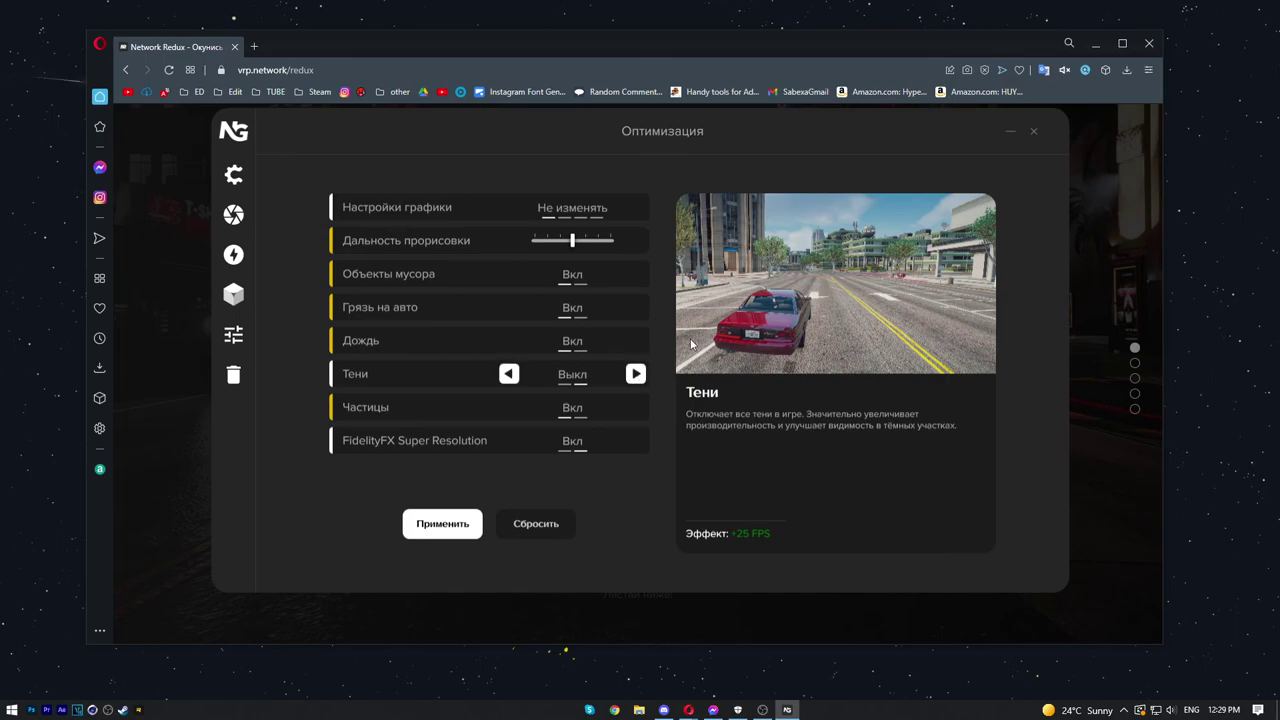